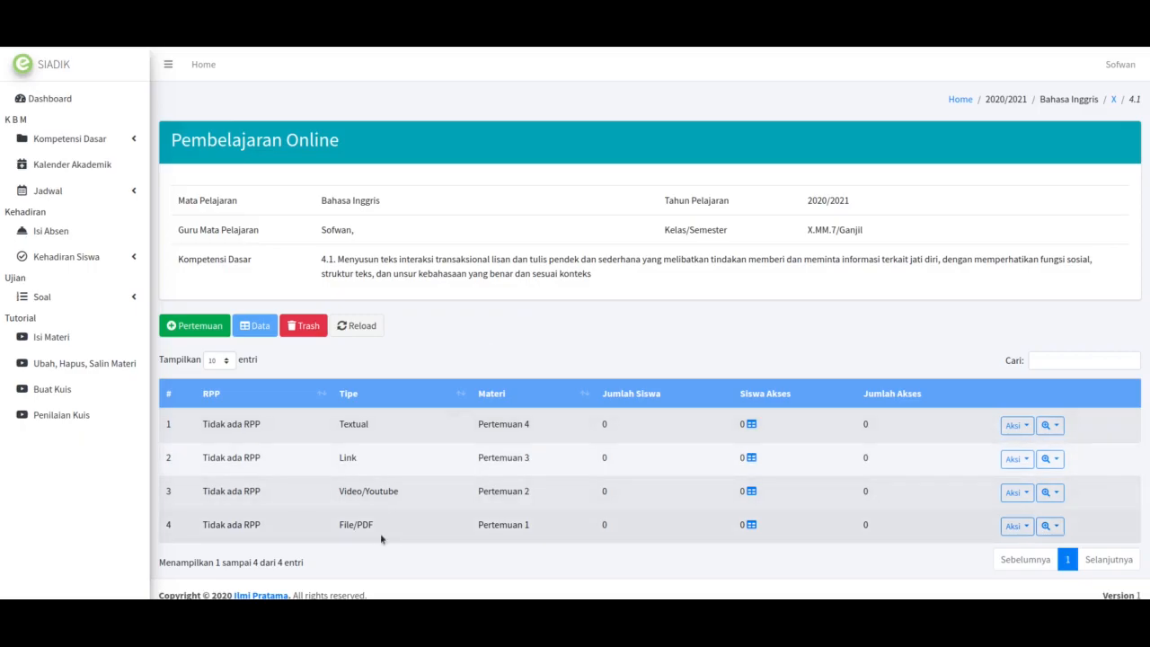
Step: Open the Buat Kuis dialog from the Pertemuan 4 row's Kuis option
left_click(303, 619)
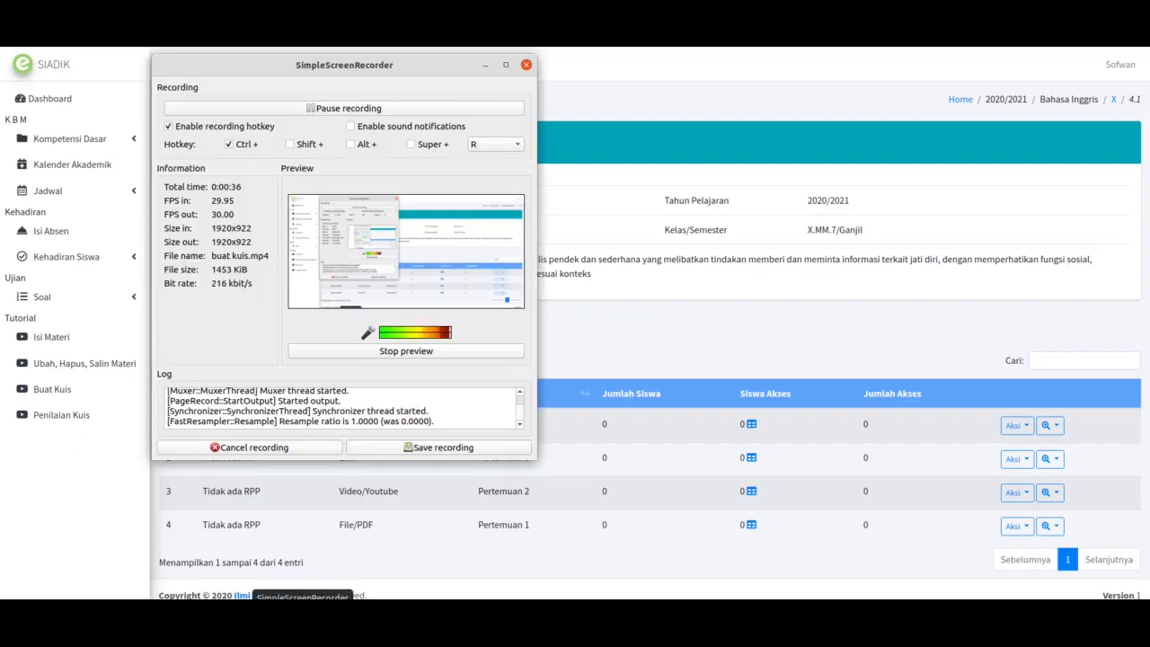
left_click(485, 65)
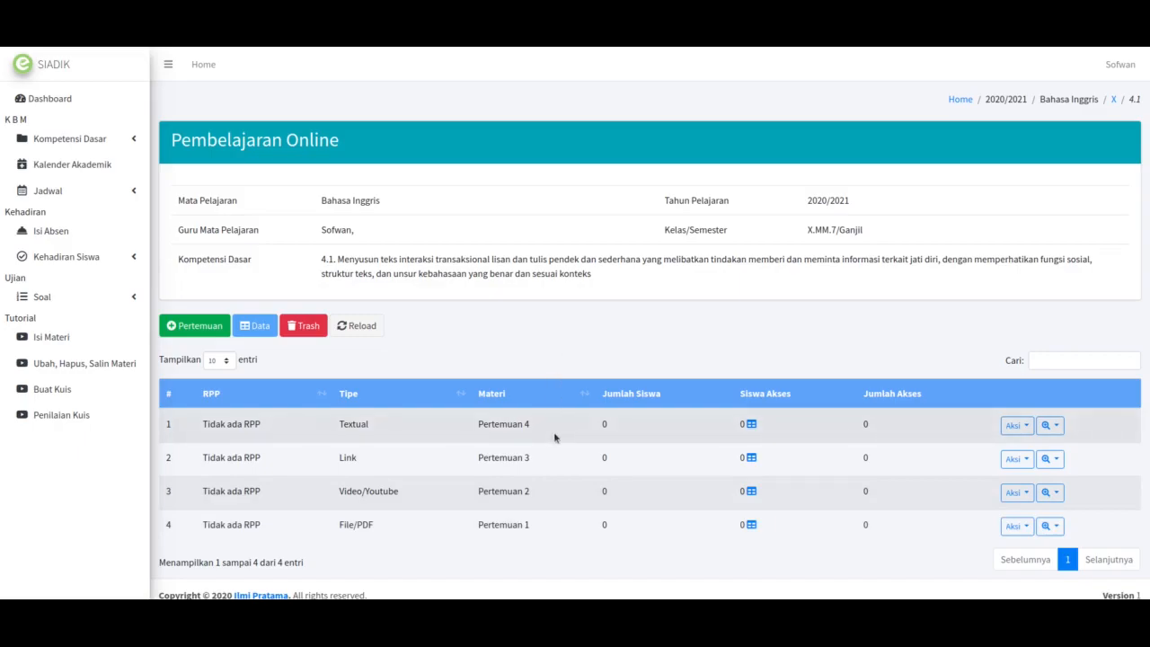
left_click(1058, 428)
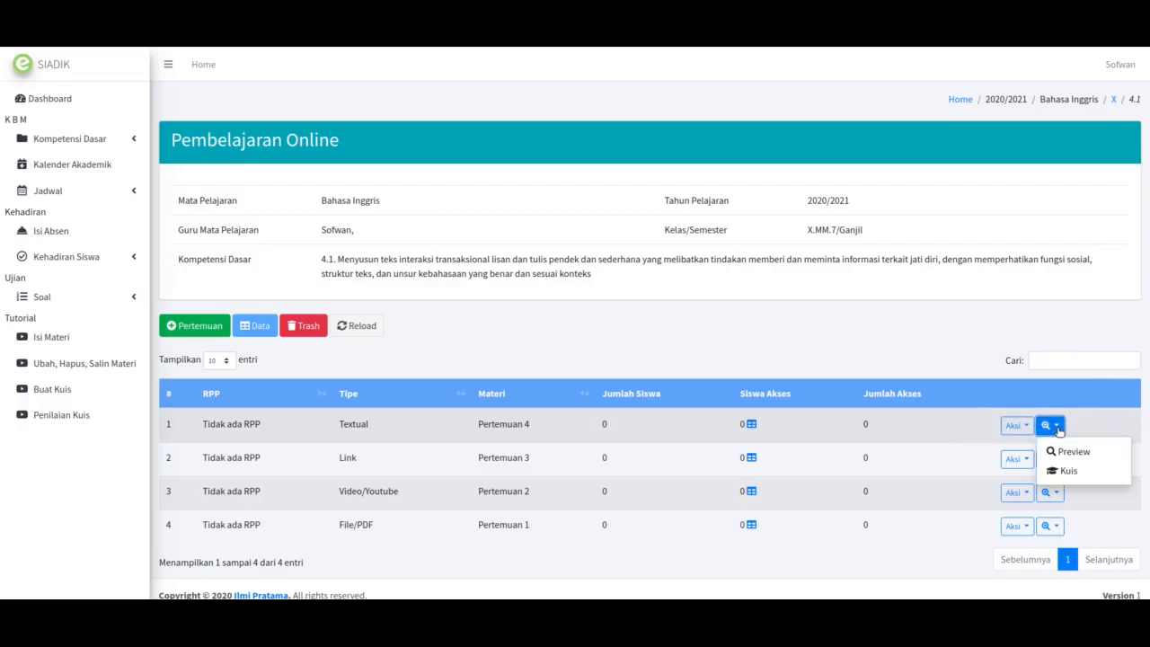
left_click(1085, 473)
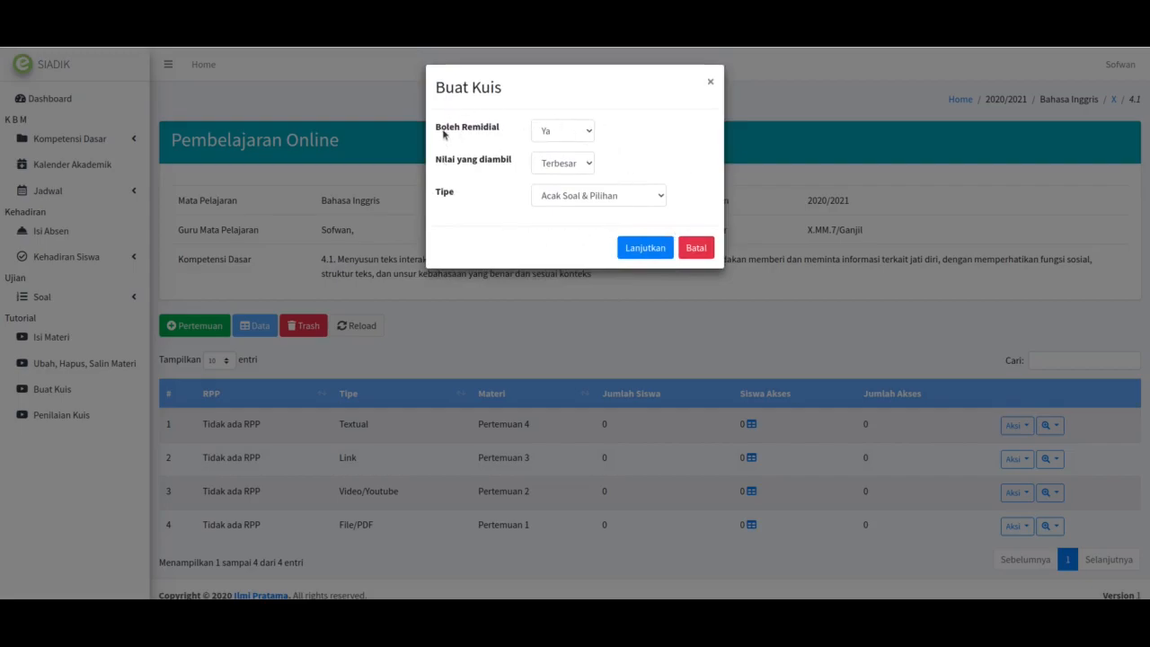
Step: Keep Boleh Remidial at Ya and Nilai yang diambil at Terbesar
left_click(539, 132)
left_click(618, 139)
left_click(566, 136)
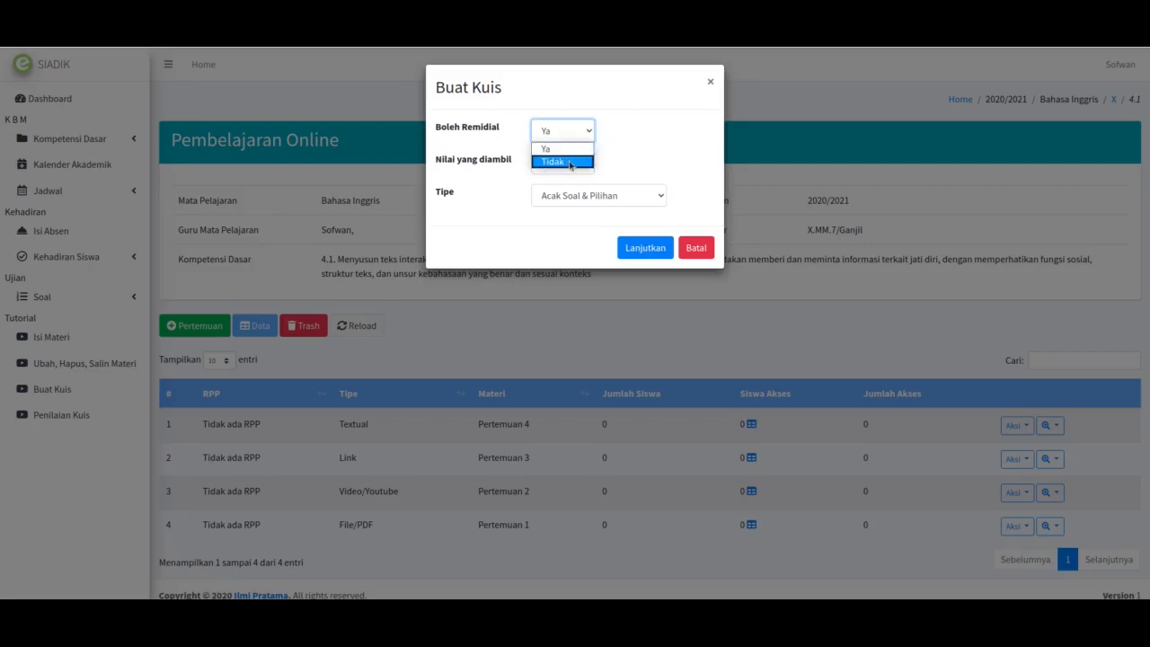
left_click(606, 146)
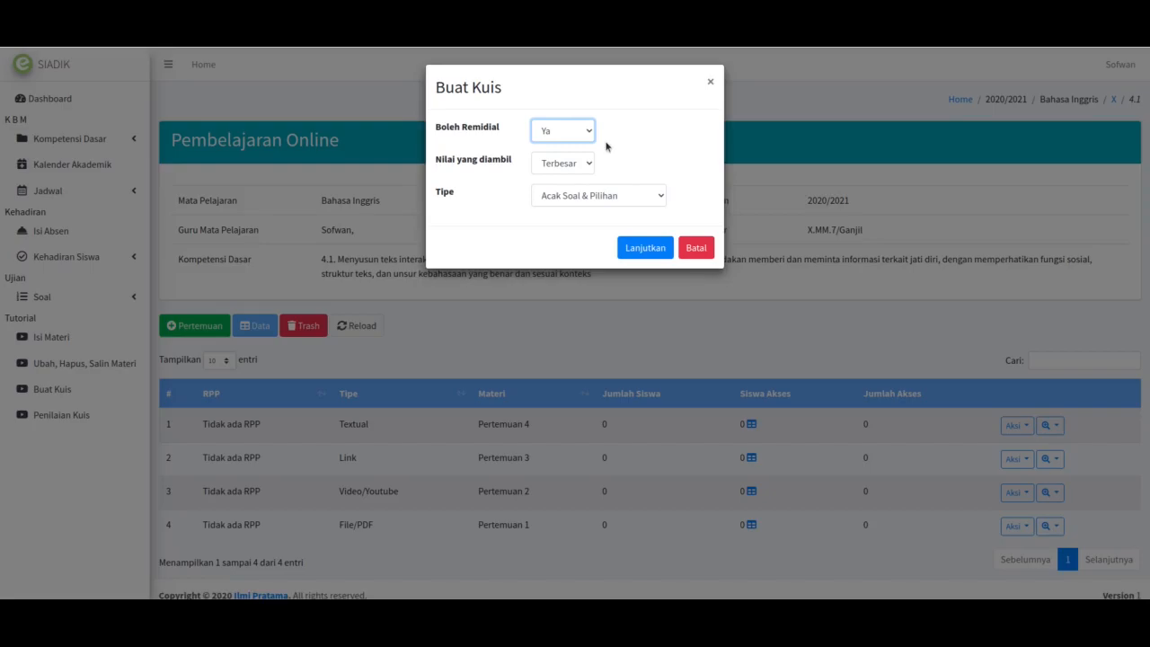
left_click(585, 135)
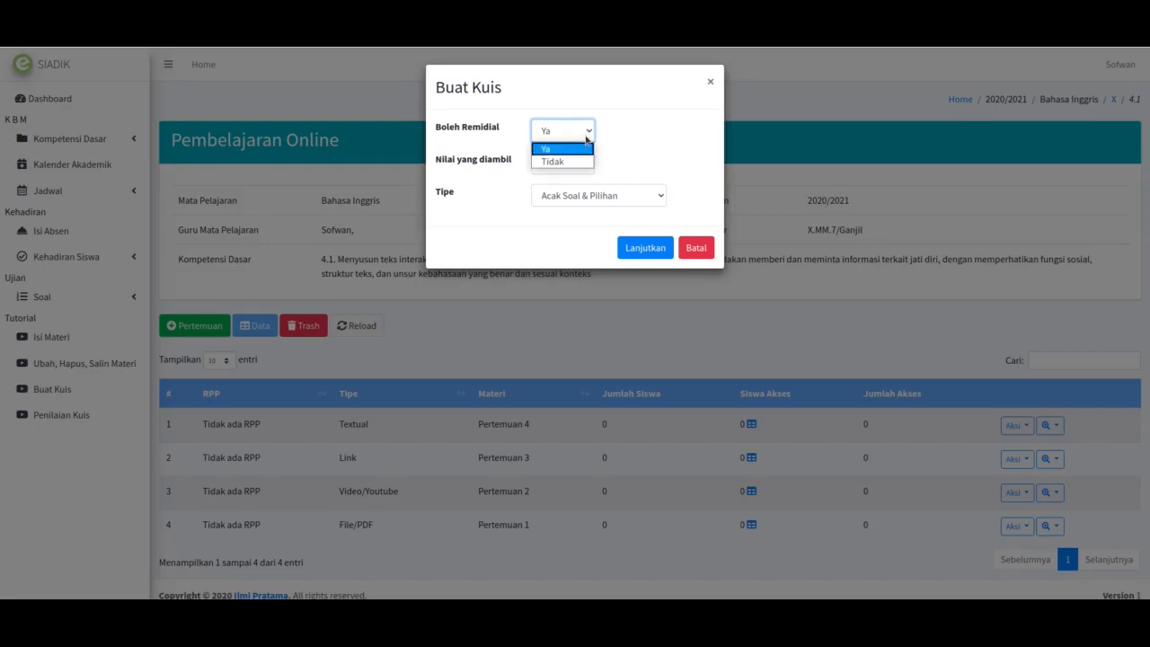
left_click(664, 137)
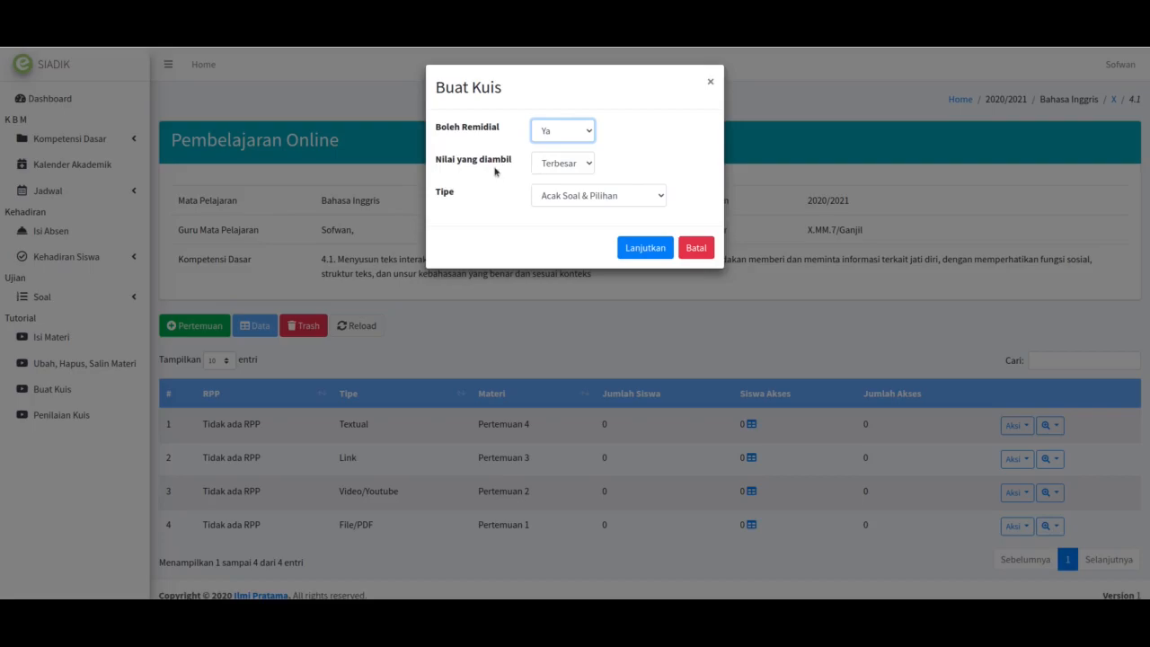
left_click(574, 169)
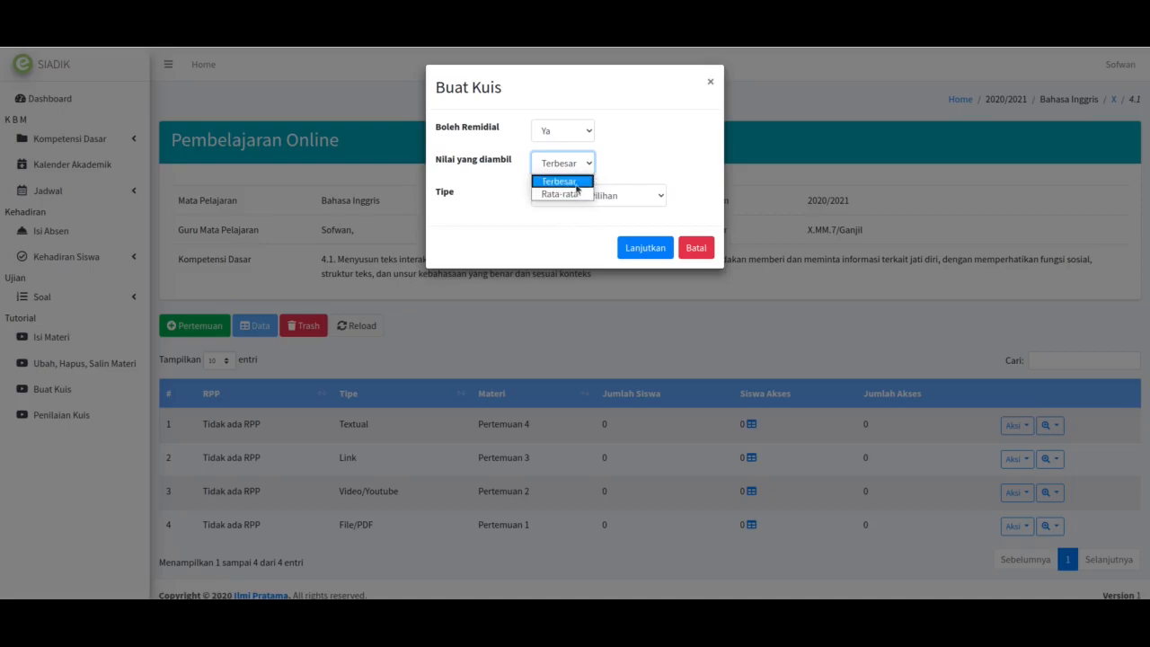
left_click(617, 166)
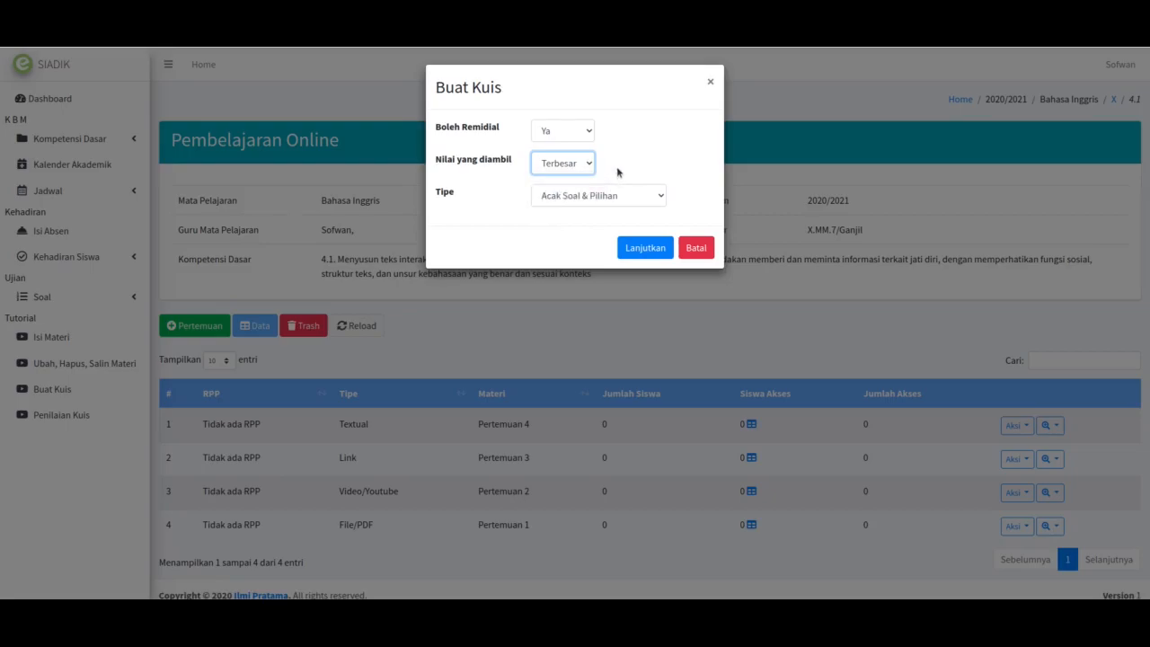
Step: Keep Tipe at Acak Soal & Pilihan and create the quiz with Lanjutkan
left_click(594, 194)
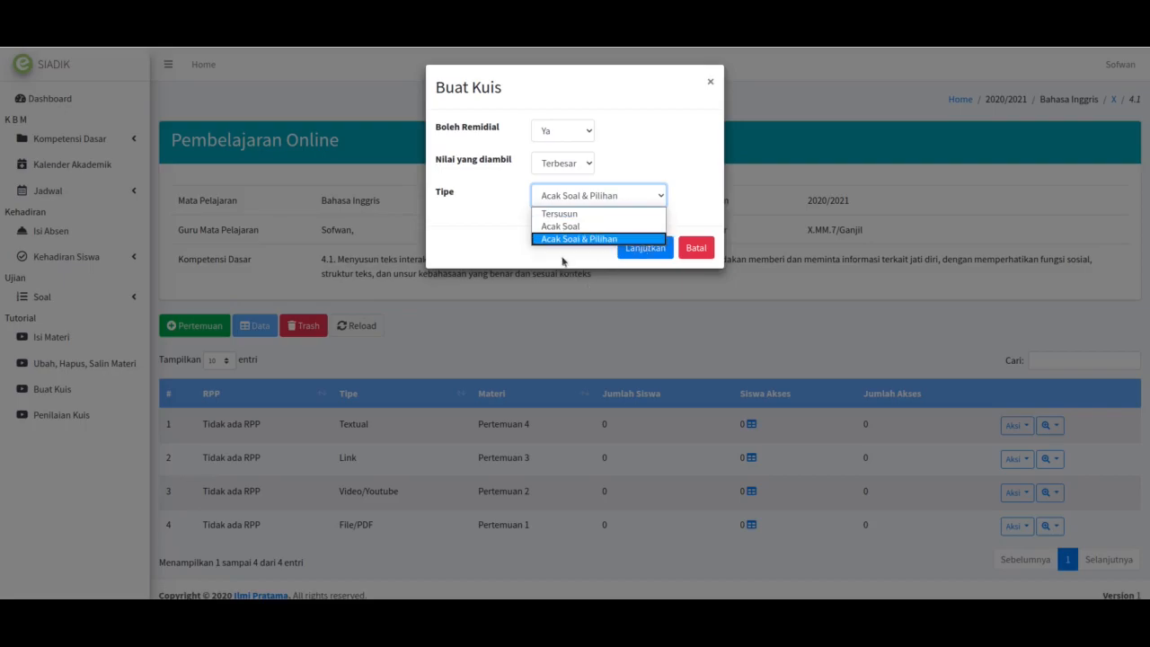
left_click(548, 240)
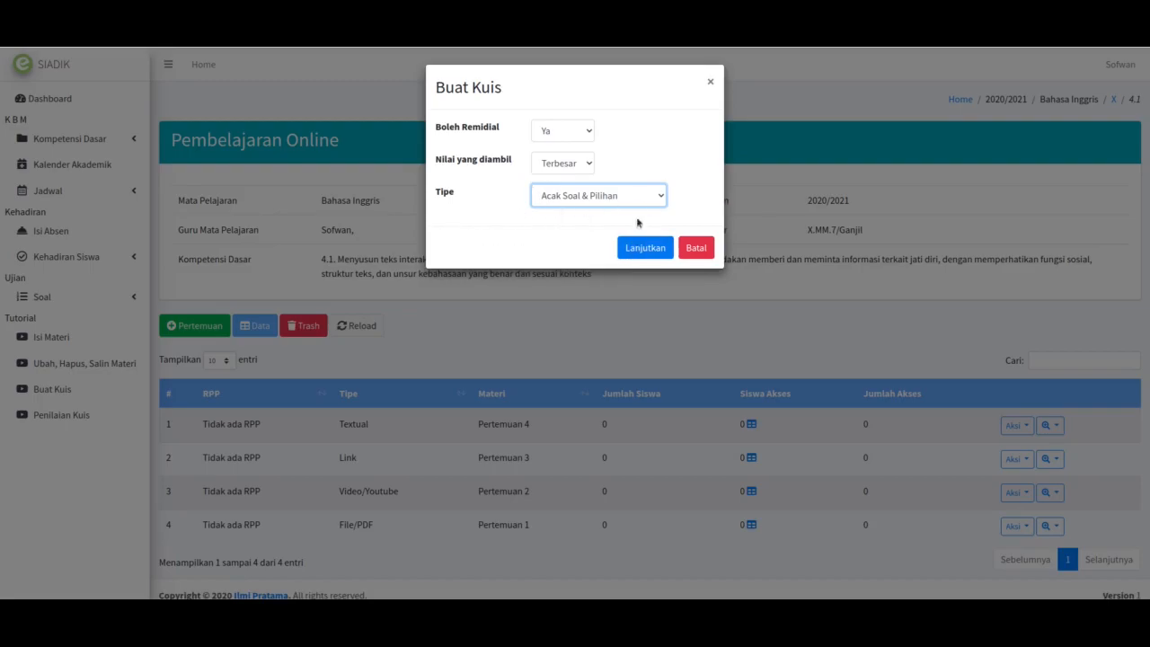
left_click(639, 248)
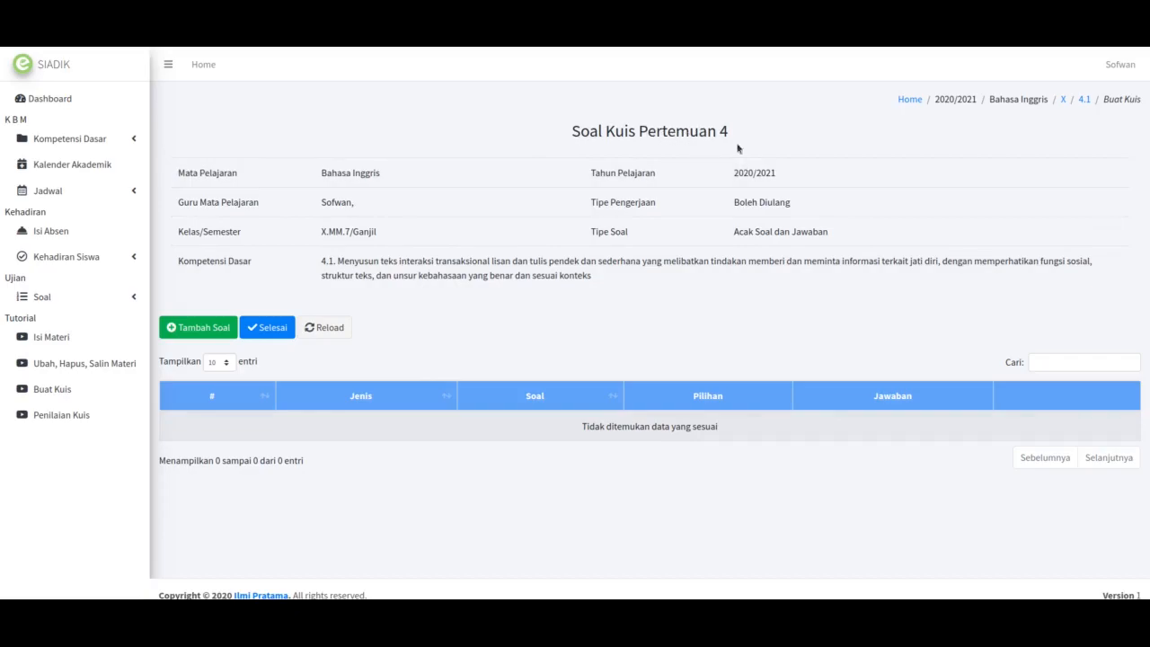
Step: Start a new question for the Pertemuan 4 quiz with Tambah Soal
left_click_drag(639, 131, 753, 141)
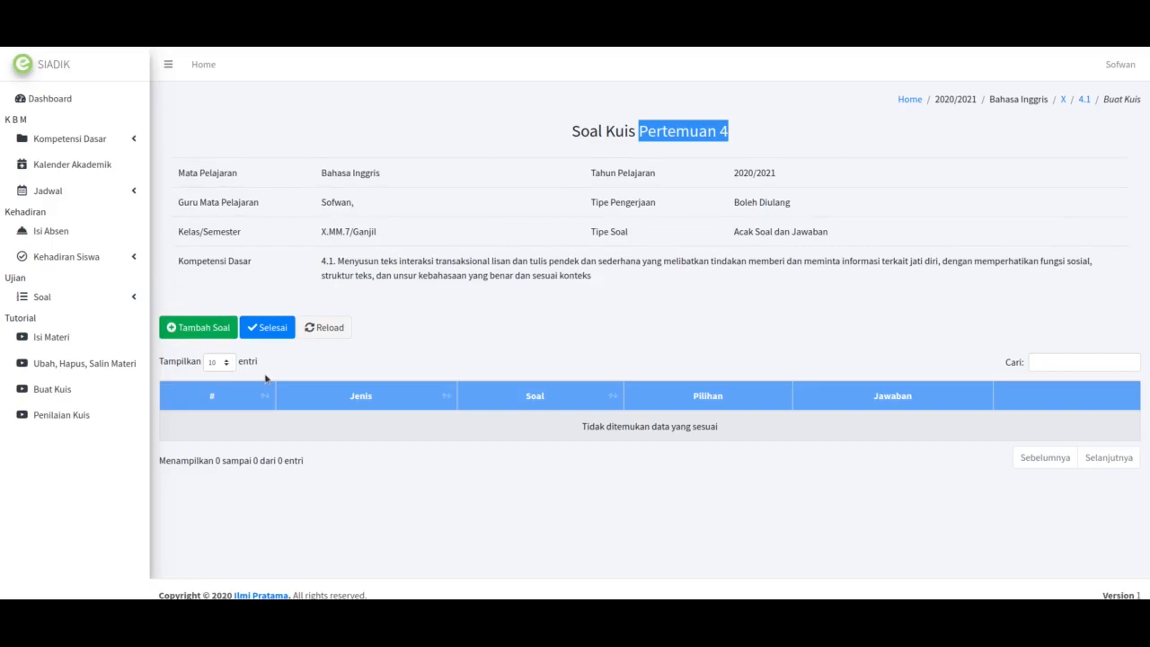
left_click(476, 322)
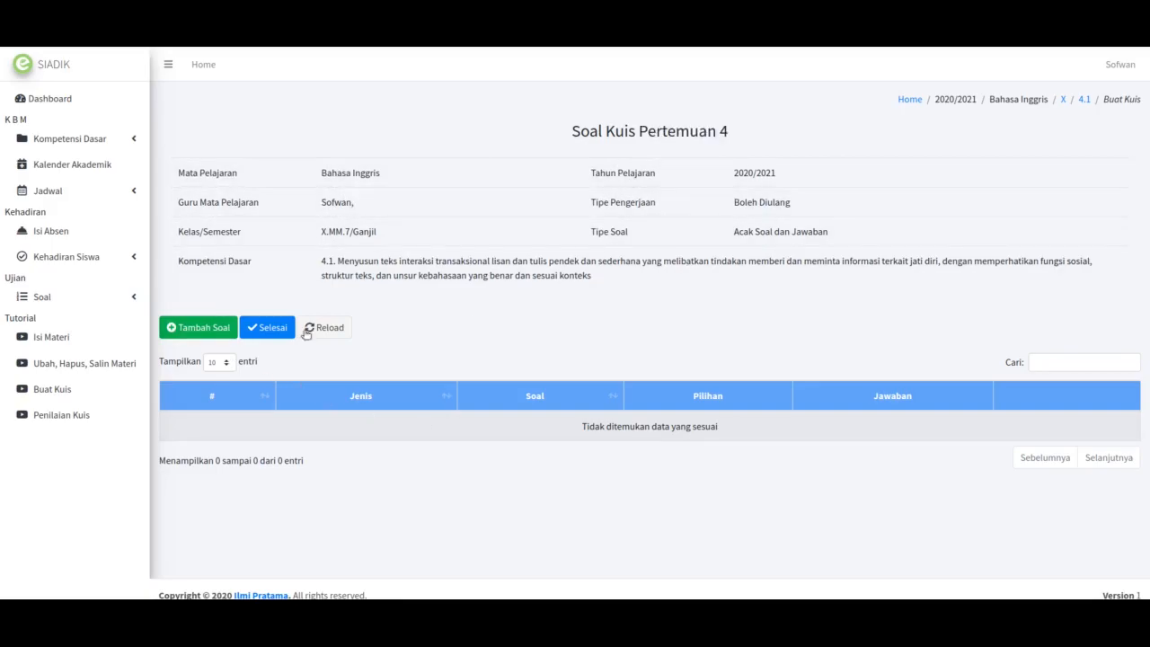
left_click(196, 328)
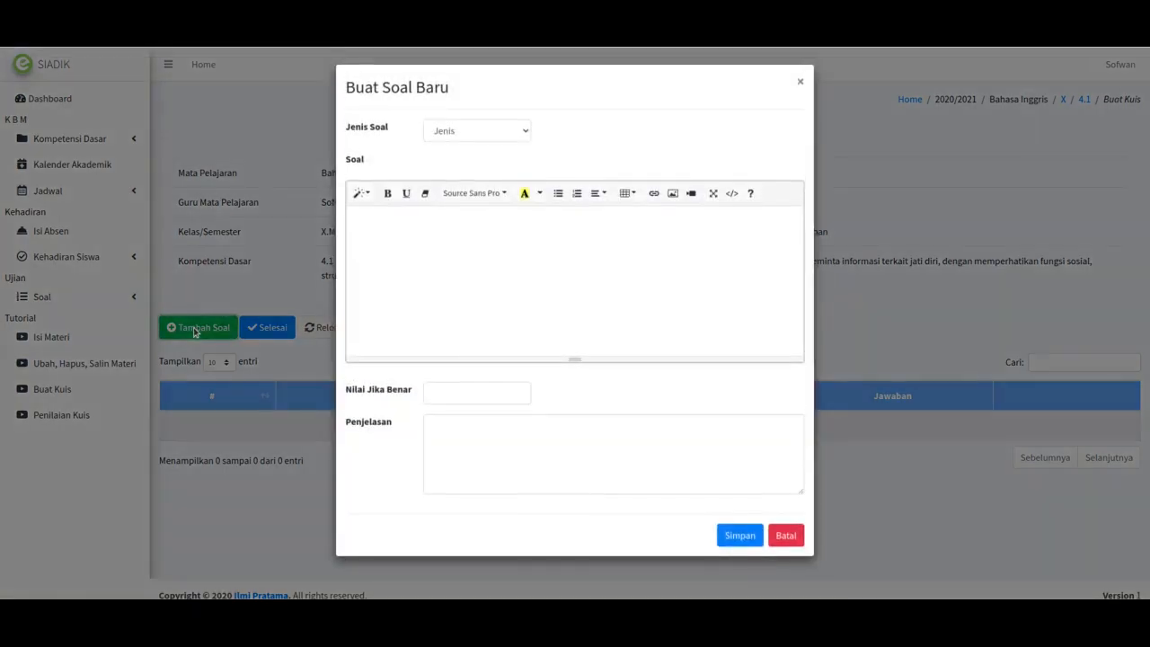
Step: Set Jenis Soal to Pilih Satu, then change it to Jawaban Pendek
left_click(459, 132)
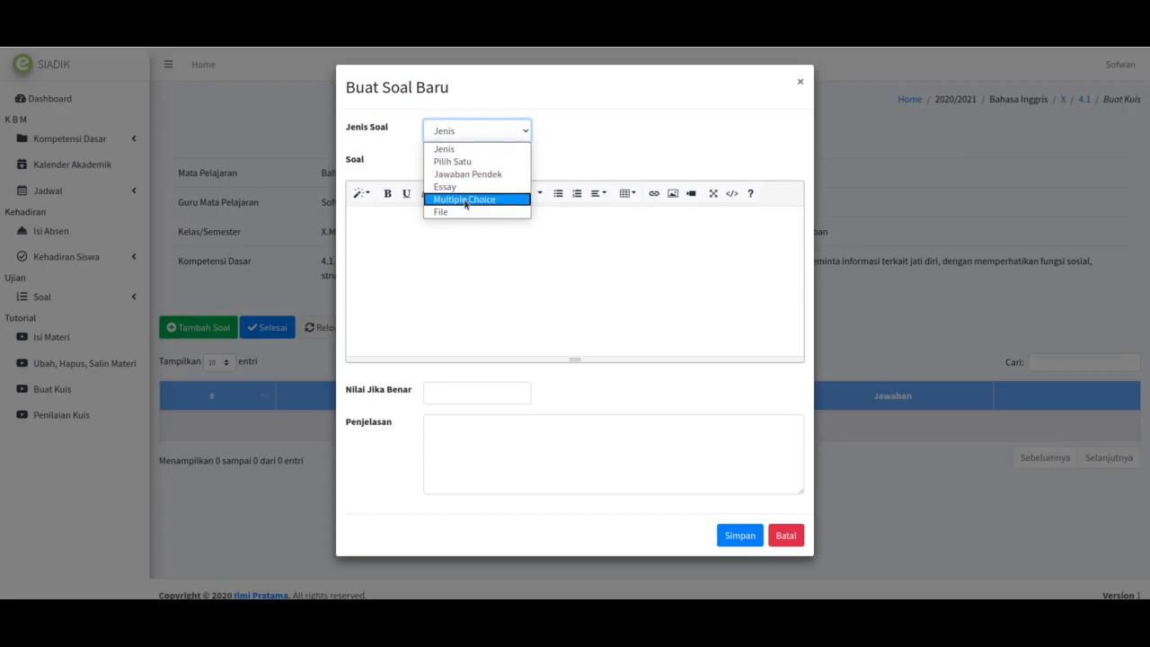
left_click(490, 162)
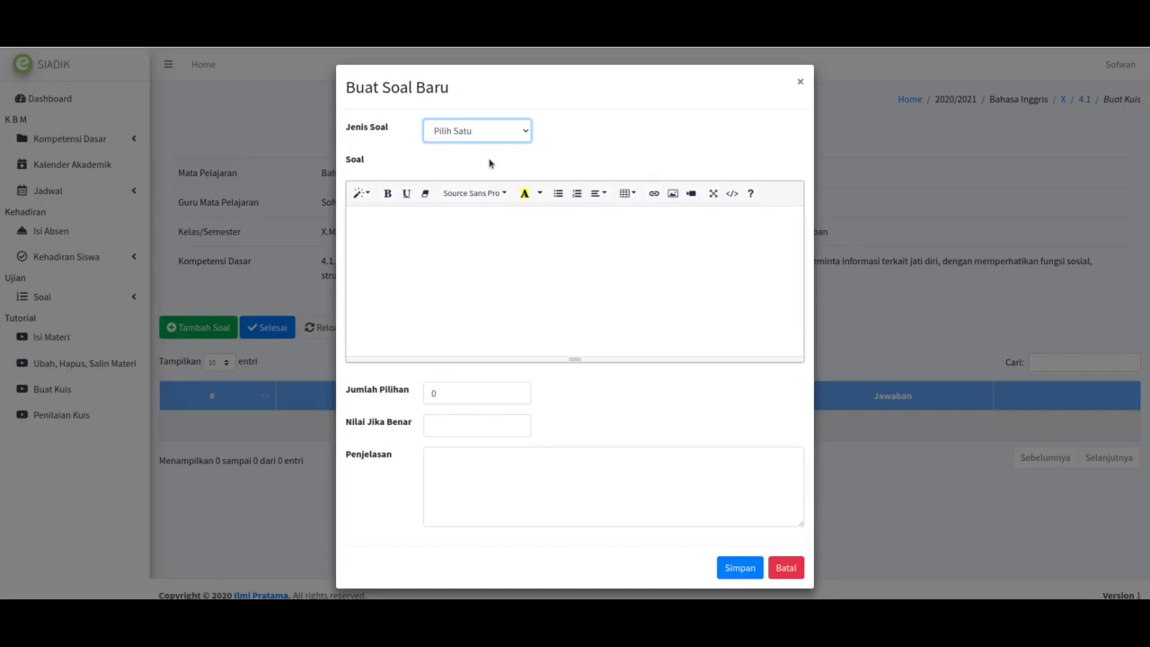
left_click(500, 139)
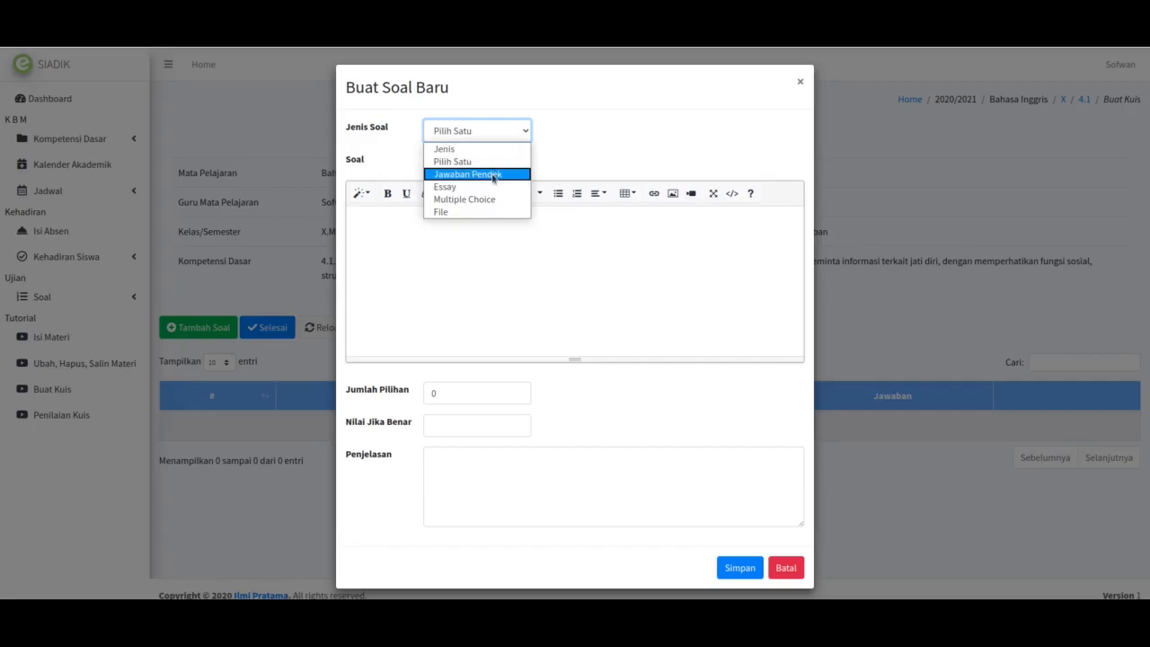
left_click(493, 176)
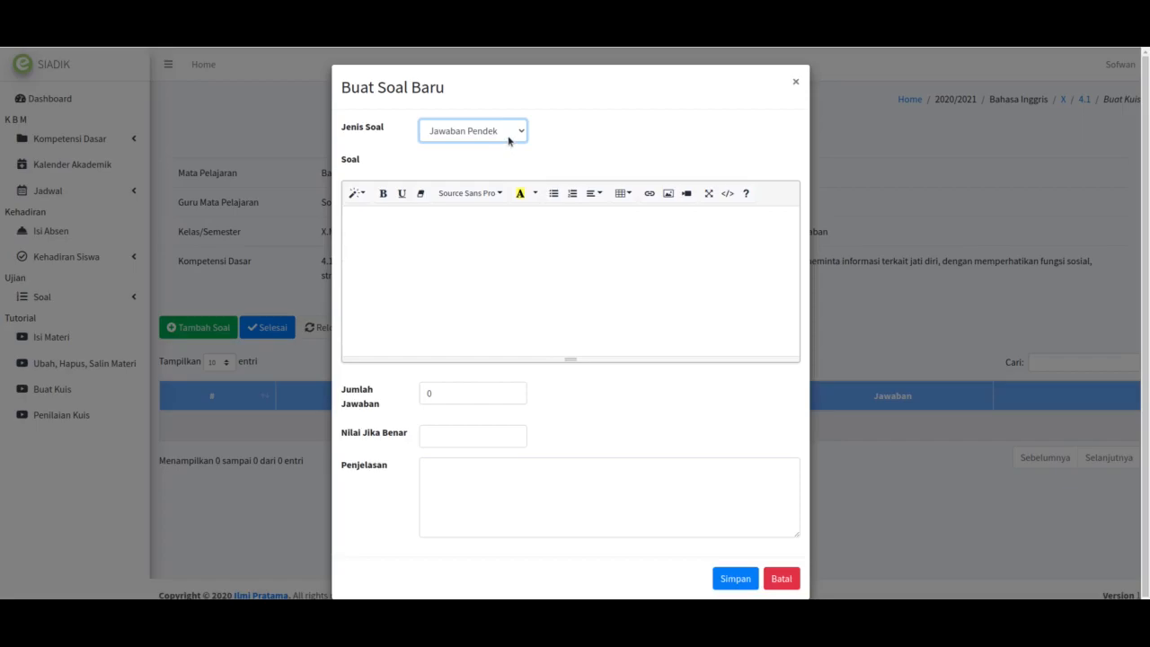
Step: Switch Jenis Soal back to Pilih Satu and place the caret in the Soal editor
left_click(509, 140)
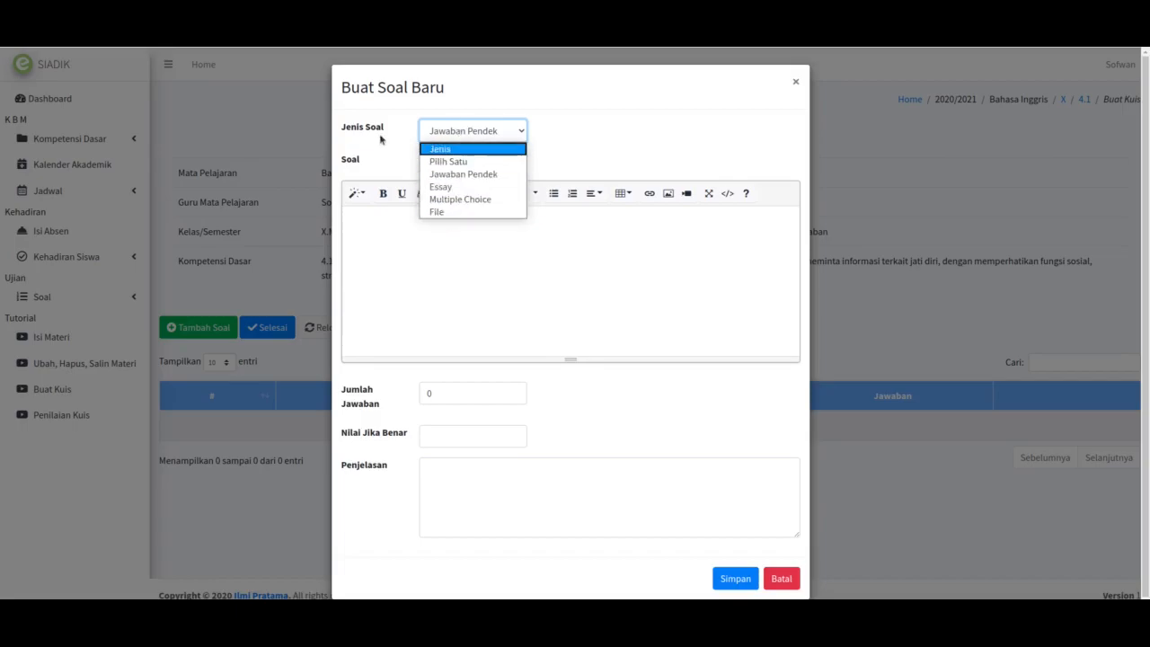
left_click(445, 162)
left_click(413, 233)
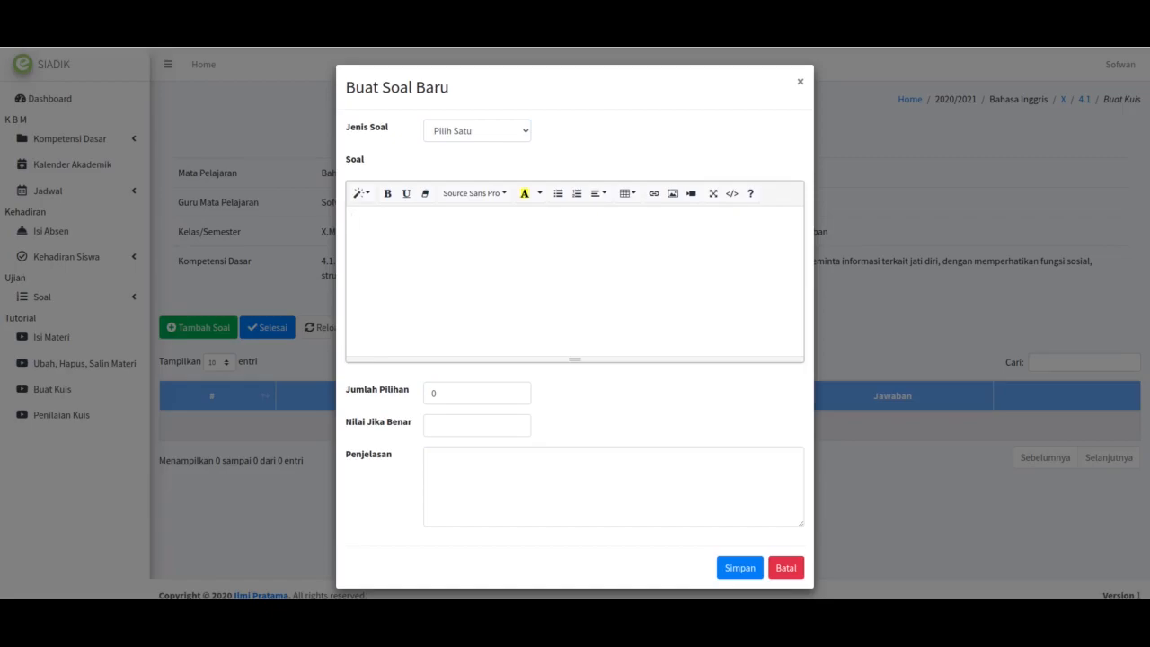
key("alt+Tab")
Step: Copy the opening sentence of Wikipedia's Computer article
left_click(298, 161)
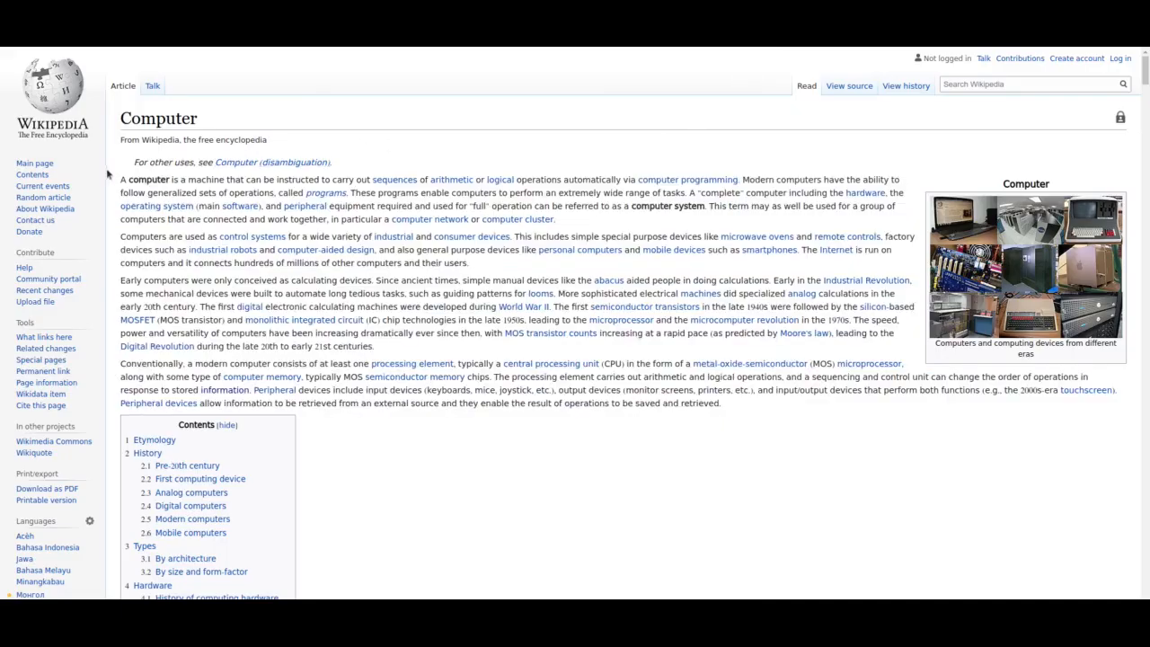
left_click_drag(119, 180, 739, 178)
key("ctrl+c")
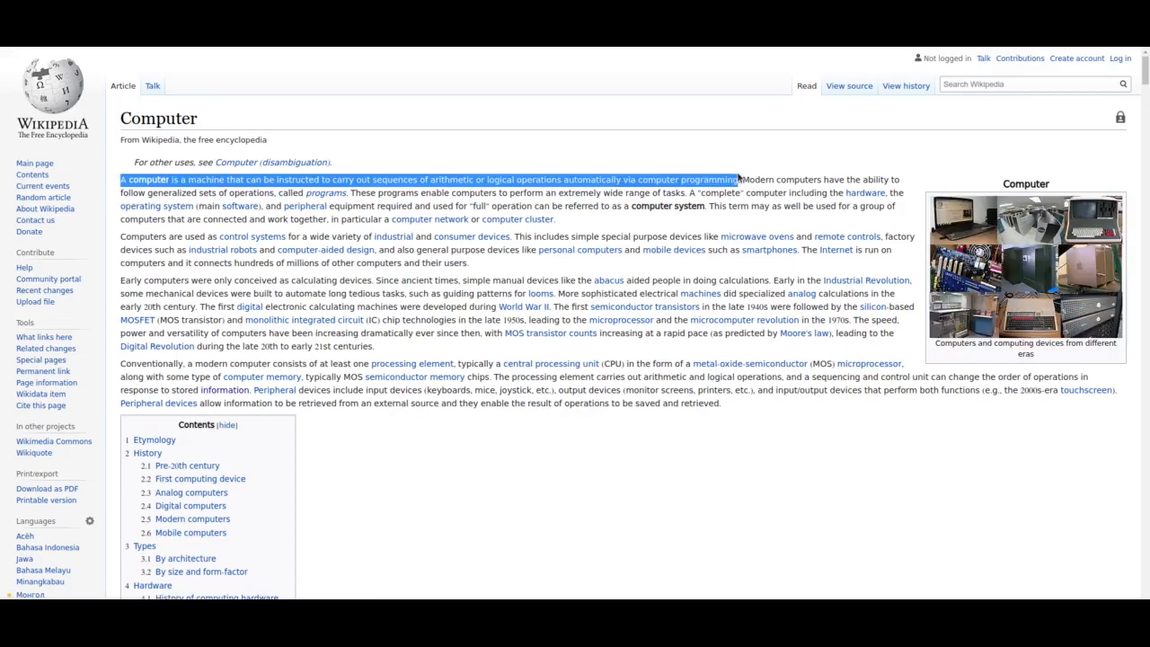
right_click(624, 177)
left_click(631, 187)
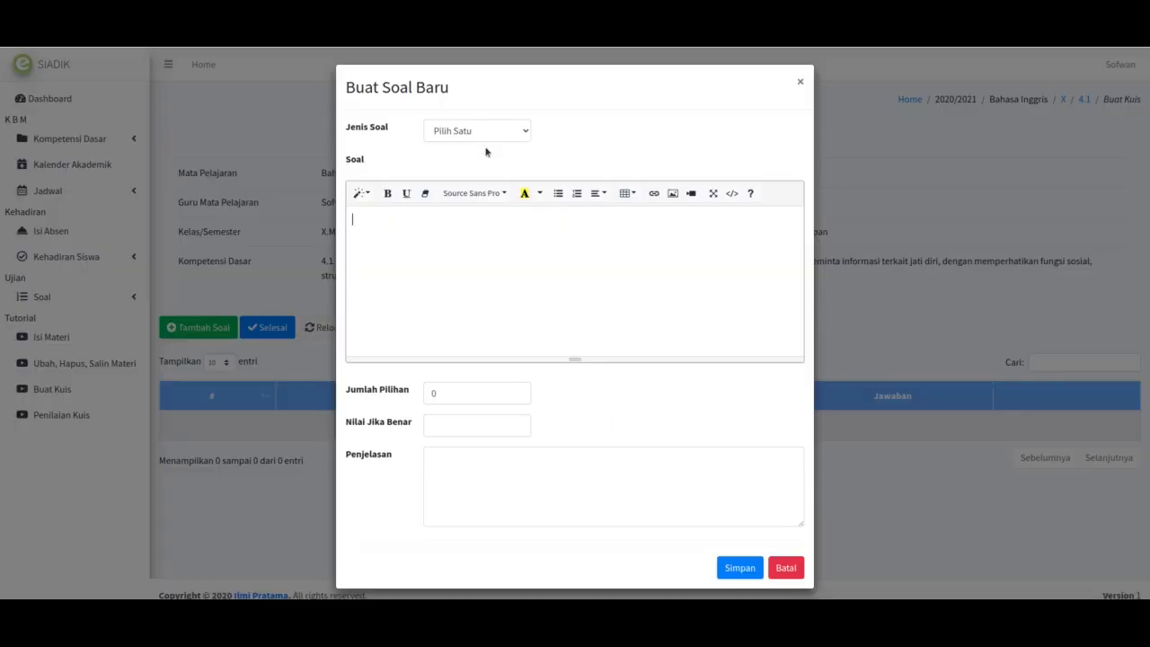
Step: Paste the Computer sentence into Soal and replace 'machine' with dots
key("ctrl+v")
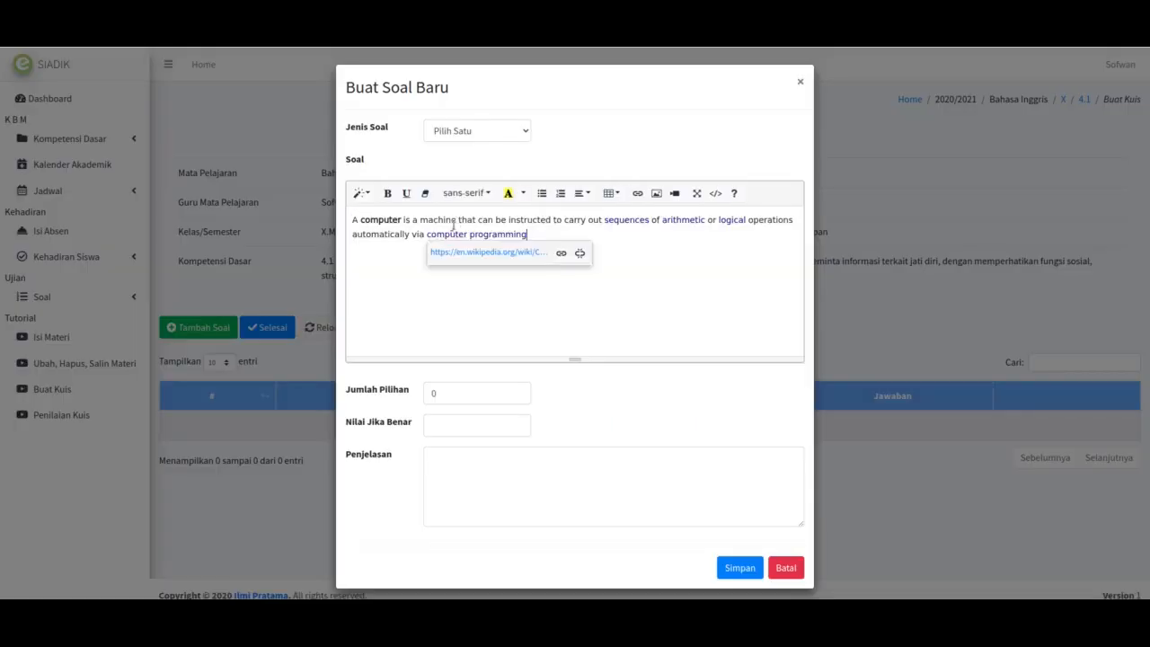
left_click(391, 234)
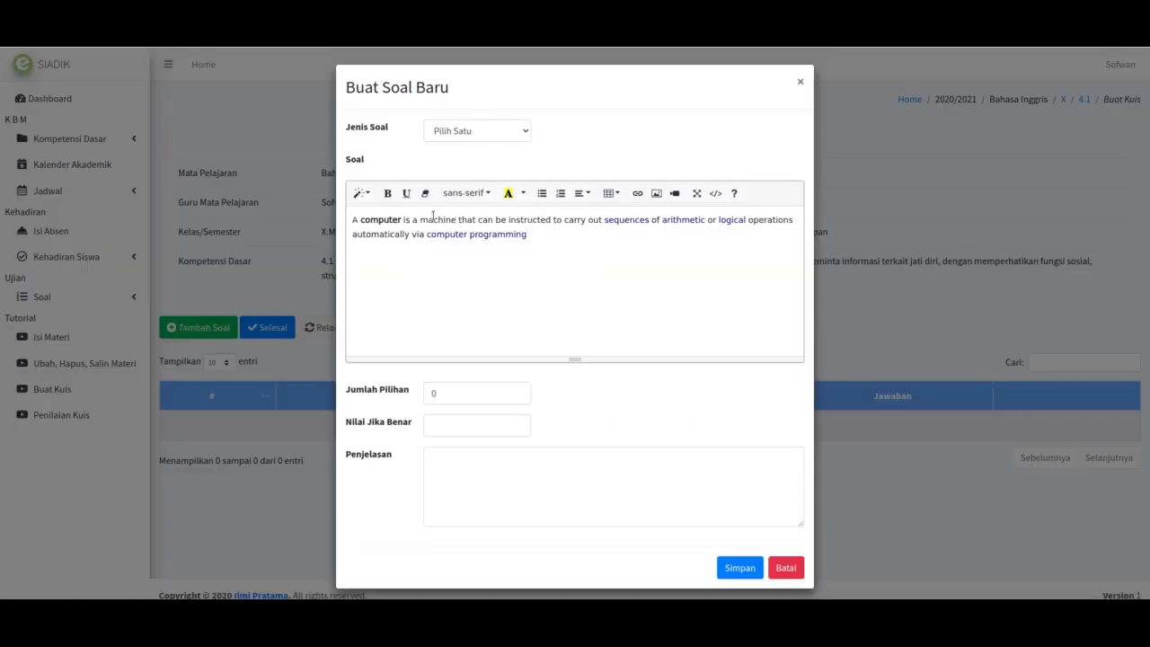
double_click(434, 222)
type("......")
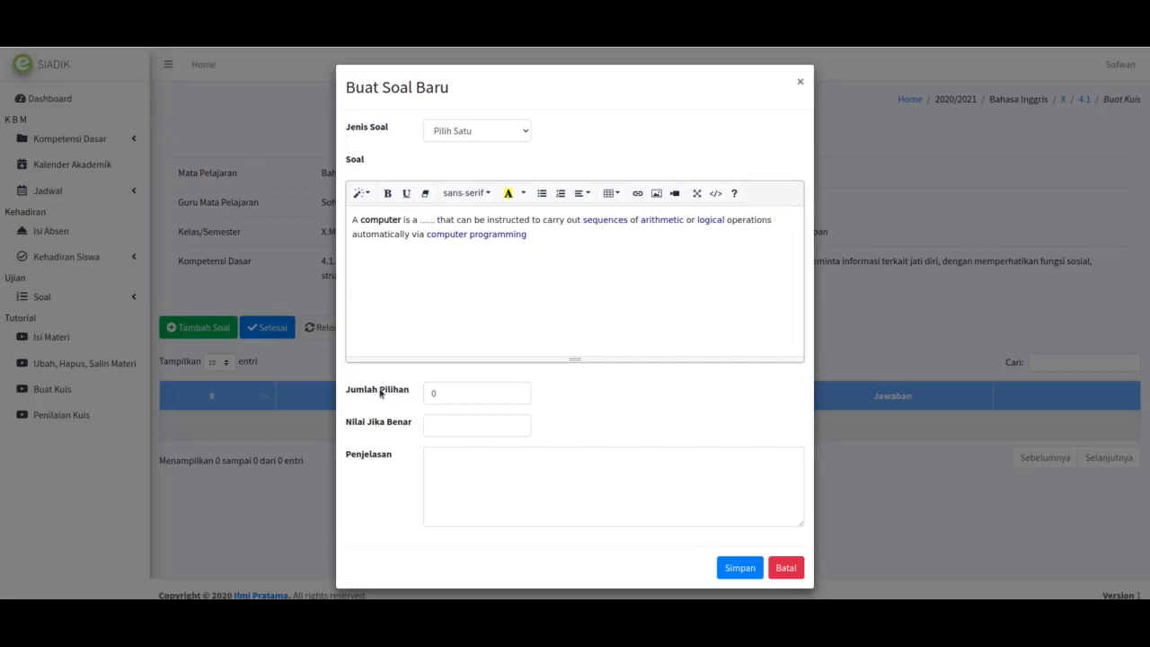
Step: Set Jumlah Pilihan to 3, correcting an overshoot to 4
left_click(519, 391)
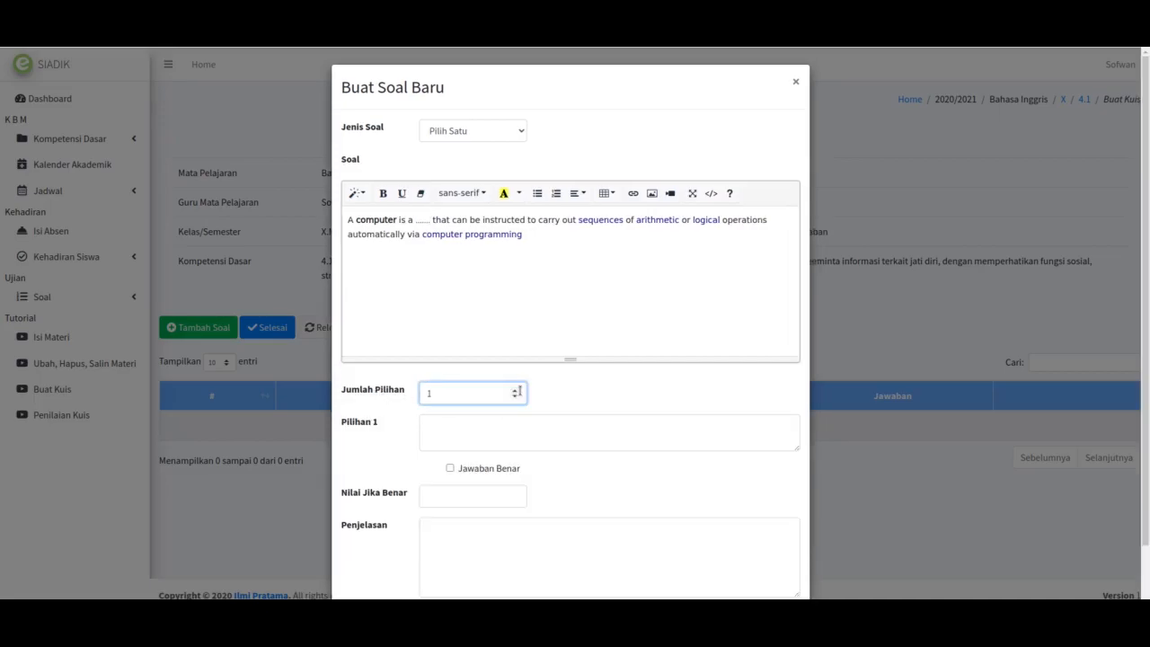
left_click(517, 390)
left_click(517, 390)
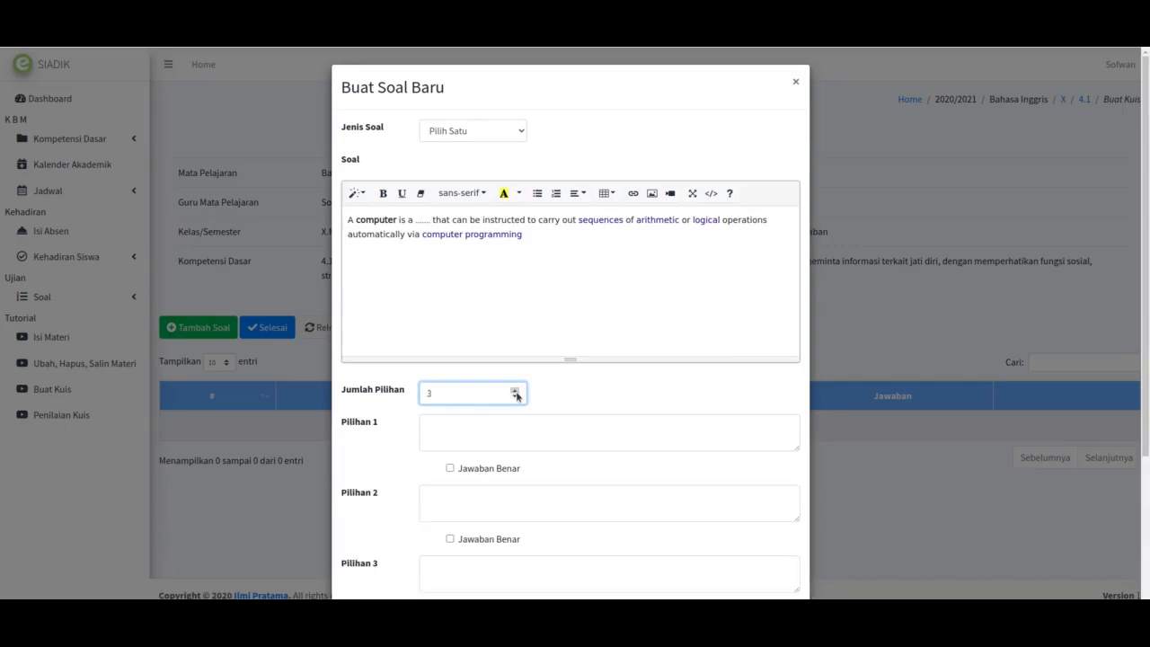
left_click(517, 392)
scroll(404, 460, "down", 1)
left_click(514, 302)
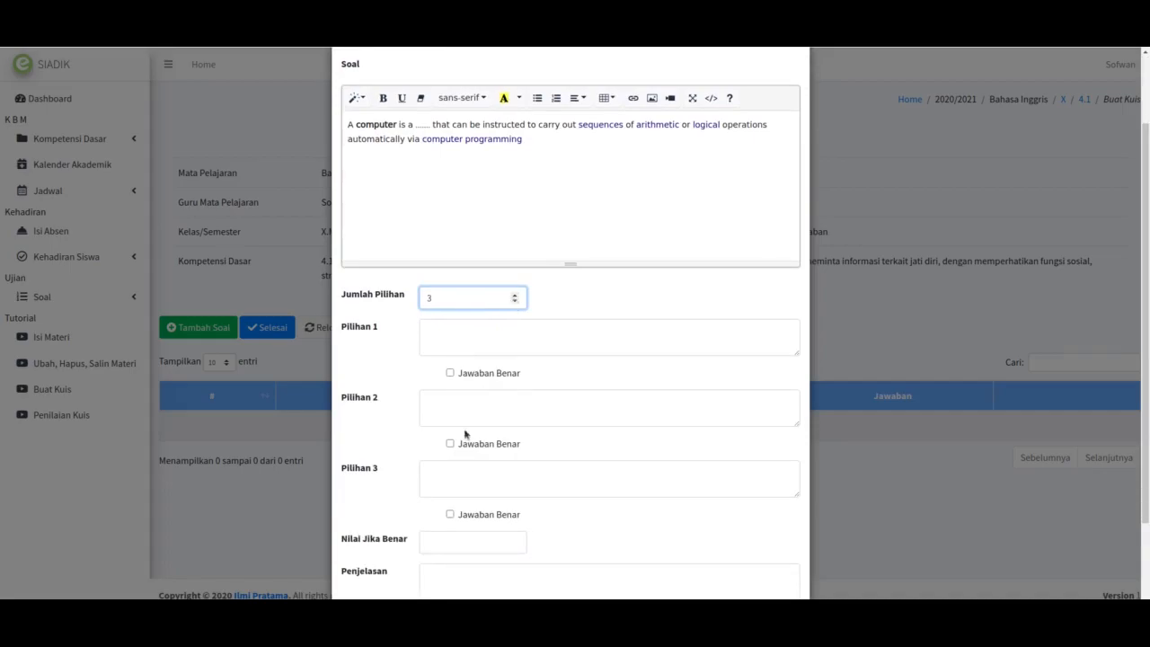
left_click(474, 335)
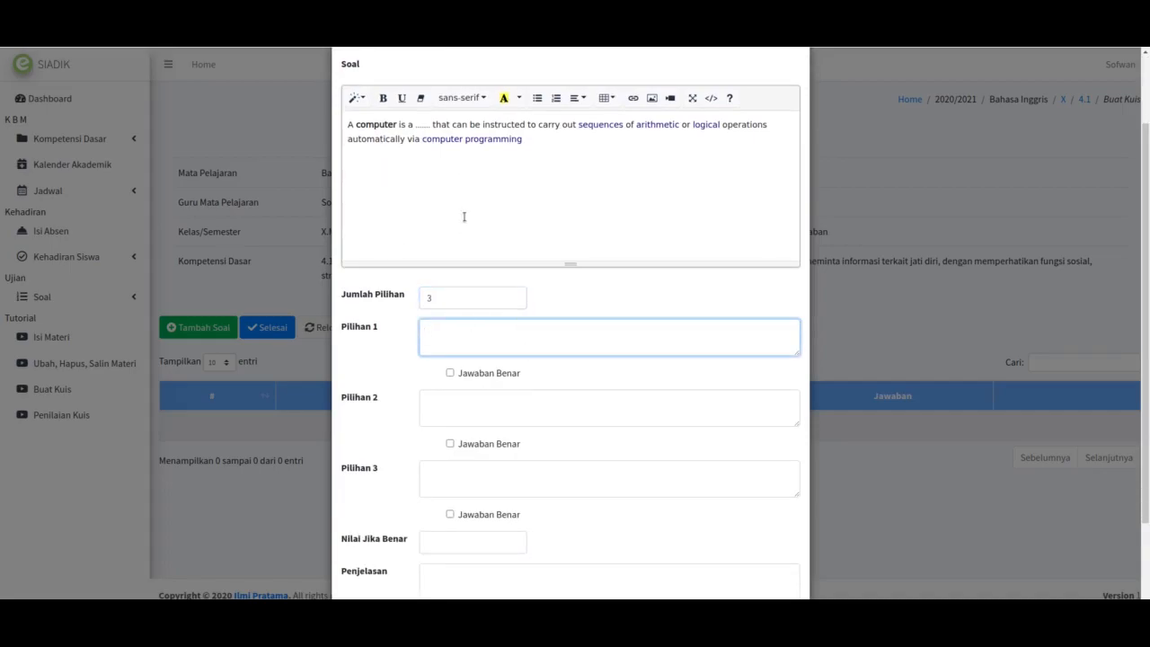
Step: Select the word 'machine' in the Wikipedia article's first sentence
key("ctrl+Tab")
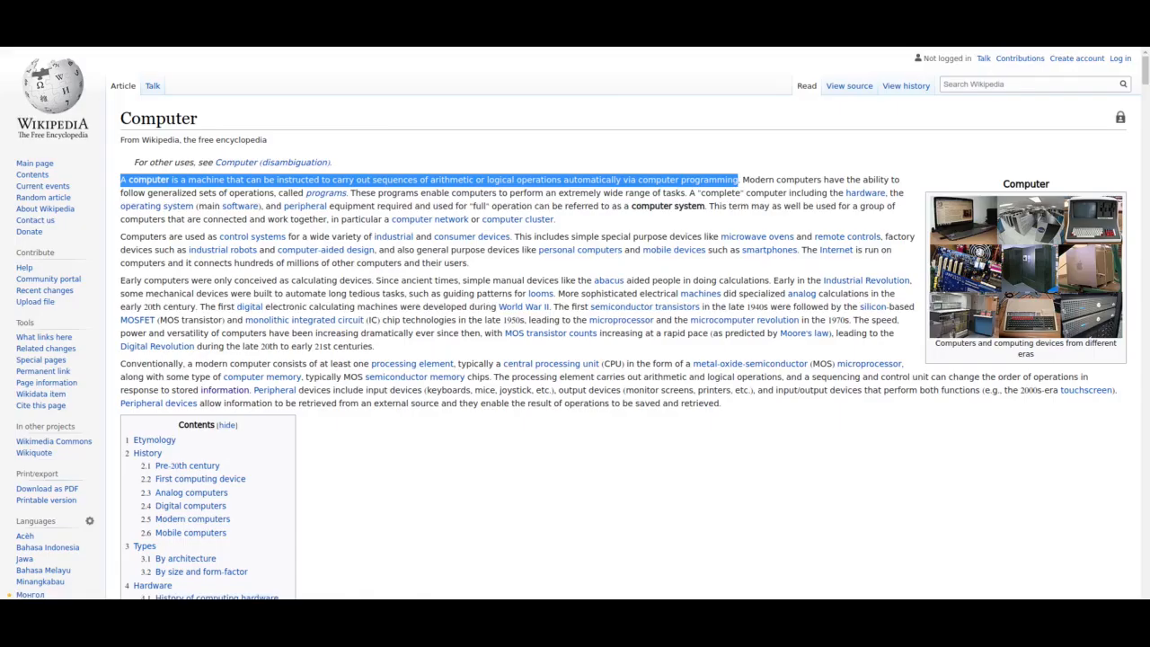
left_click(477, 168)
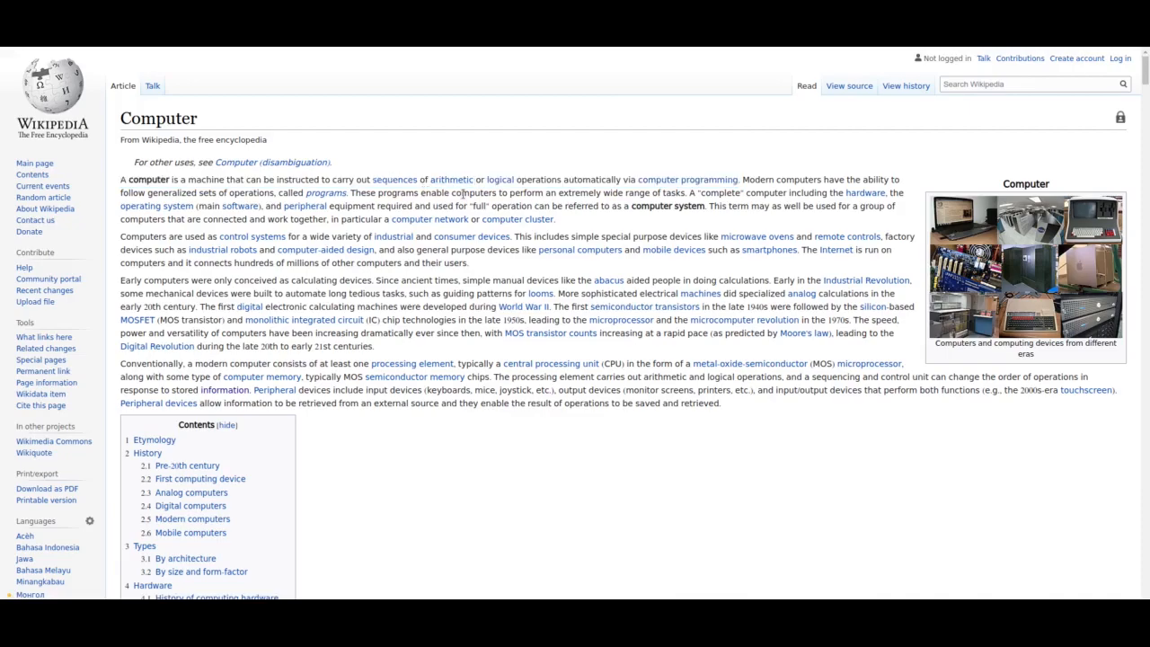
double_click(193, 178)
key("ctrl+c")
key("ctrl+shift+Tab")
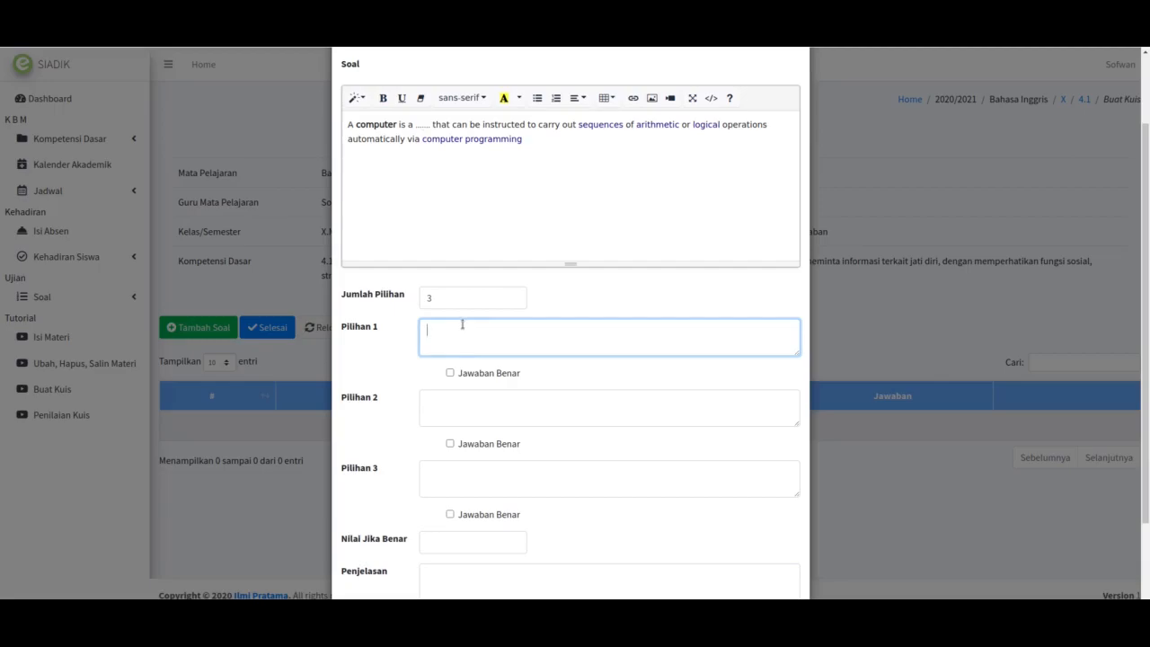
Step: Paste 'machine' into Pilihan 1 and mark it as the correct answer
right_click(462, 324)
left_click(506, 396)
left_click(450, 372)
Step: Fill Pilihan 2 and 3 with 'tools' and 'device', set Nilai Jika Benar to 100, and save
left_click(454, 408)
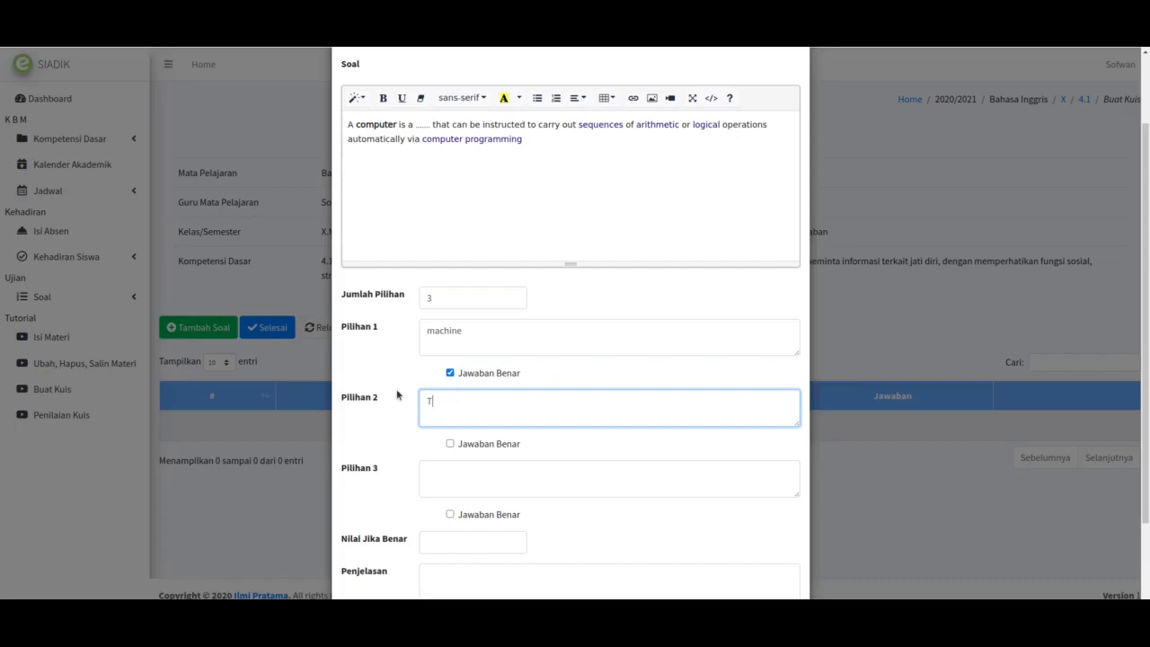
type("tools")
left_click(428, 465)
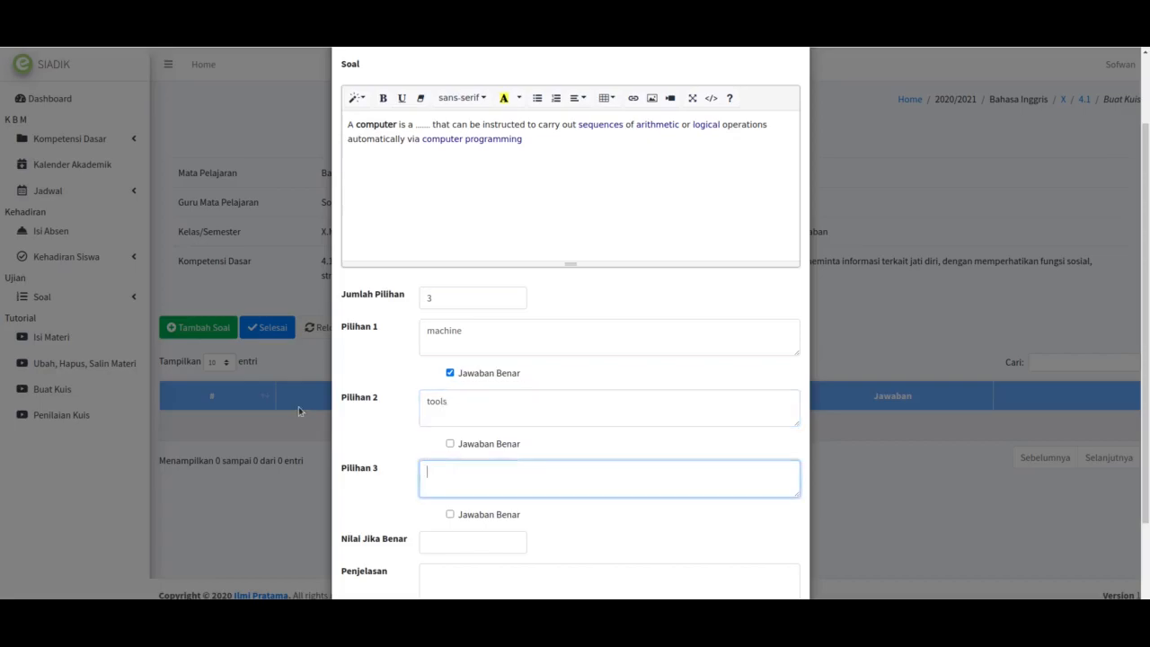
type("device")
scroll(379, 416, "down", 2)
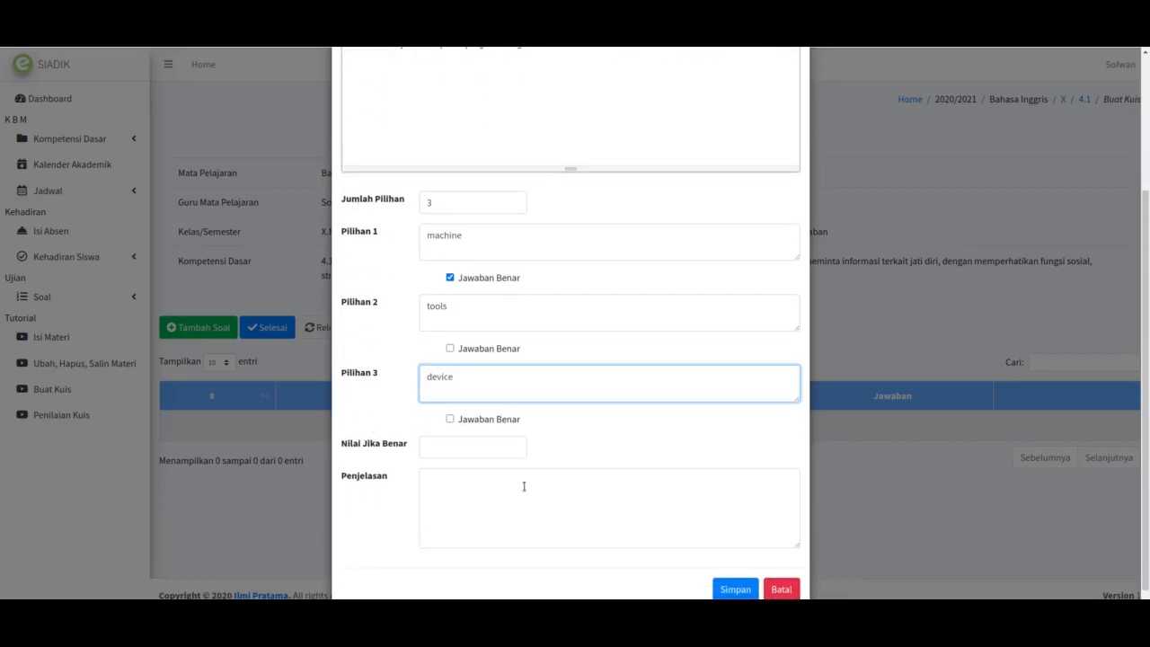
left_click(445, 448)
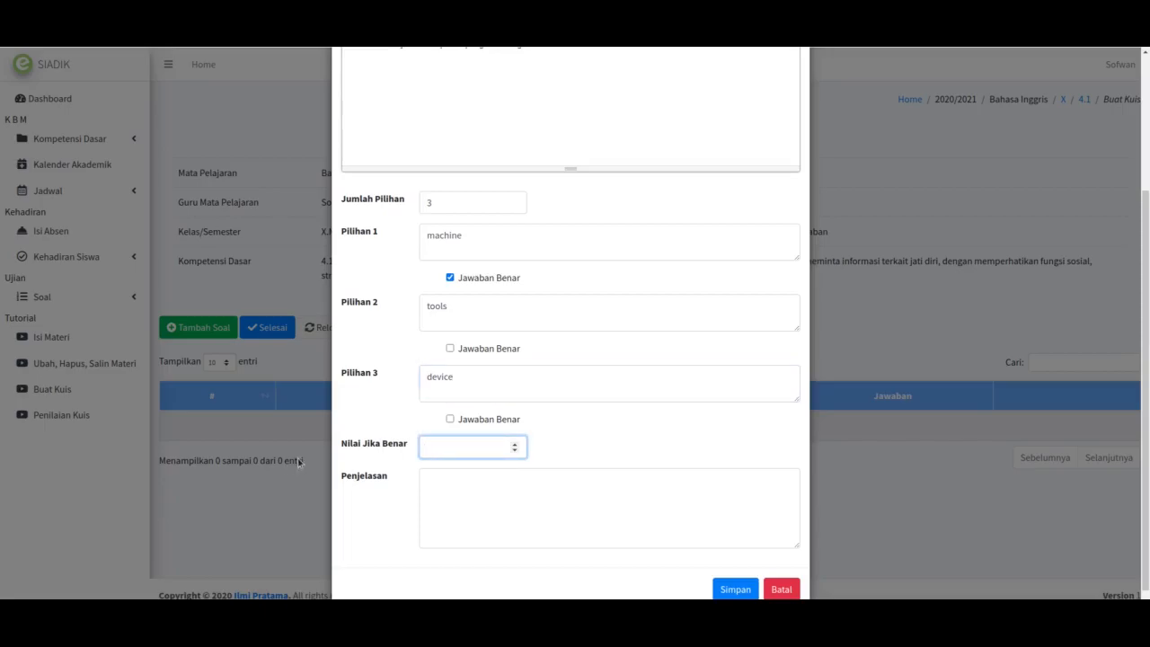
type("100")
left_click(733, 590)
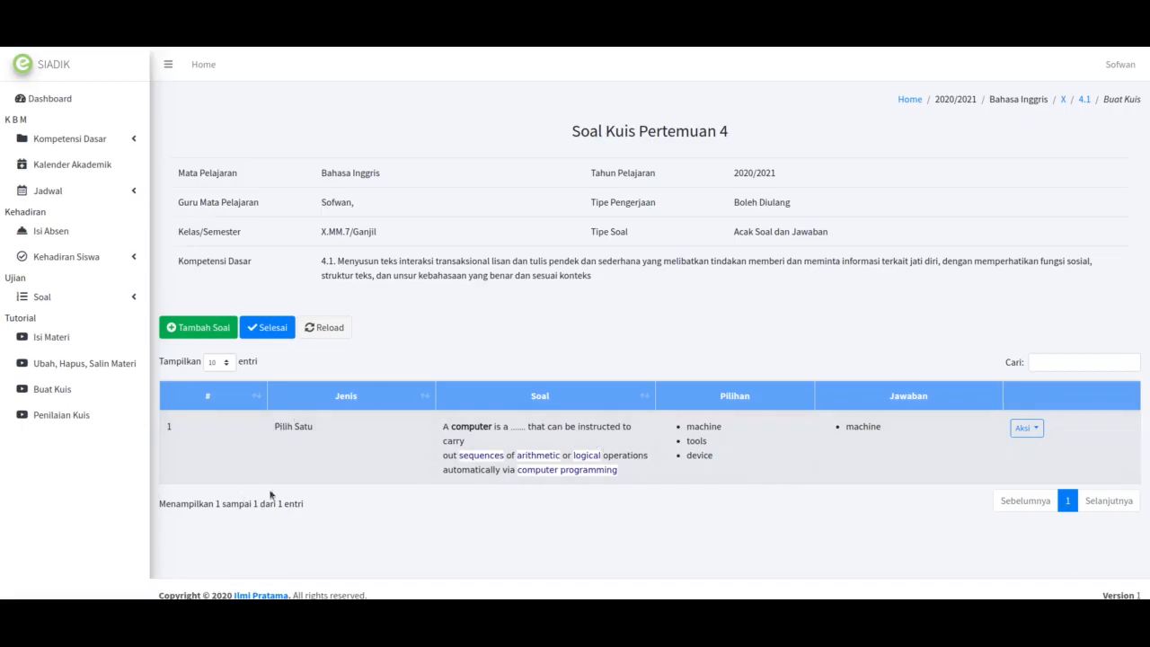
Step: Add a new Jawaban Pendek question and select Wikipedia's control-systems sentence
left_click(196, 333)
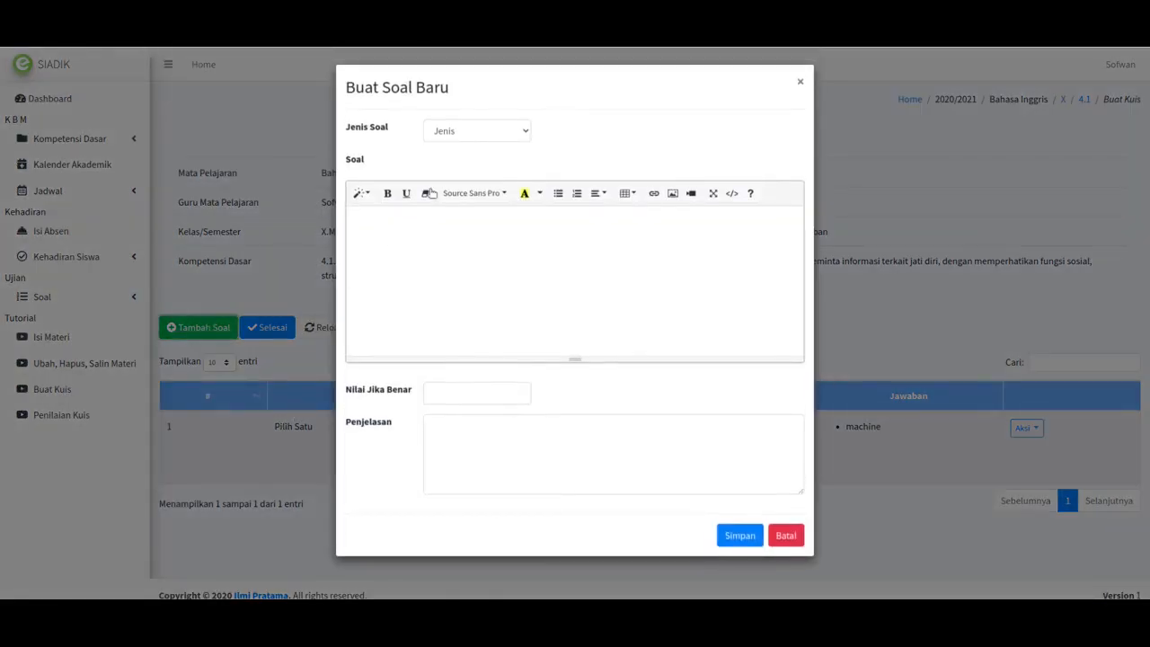
left_click(476, 140)
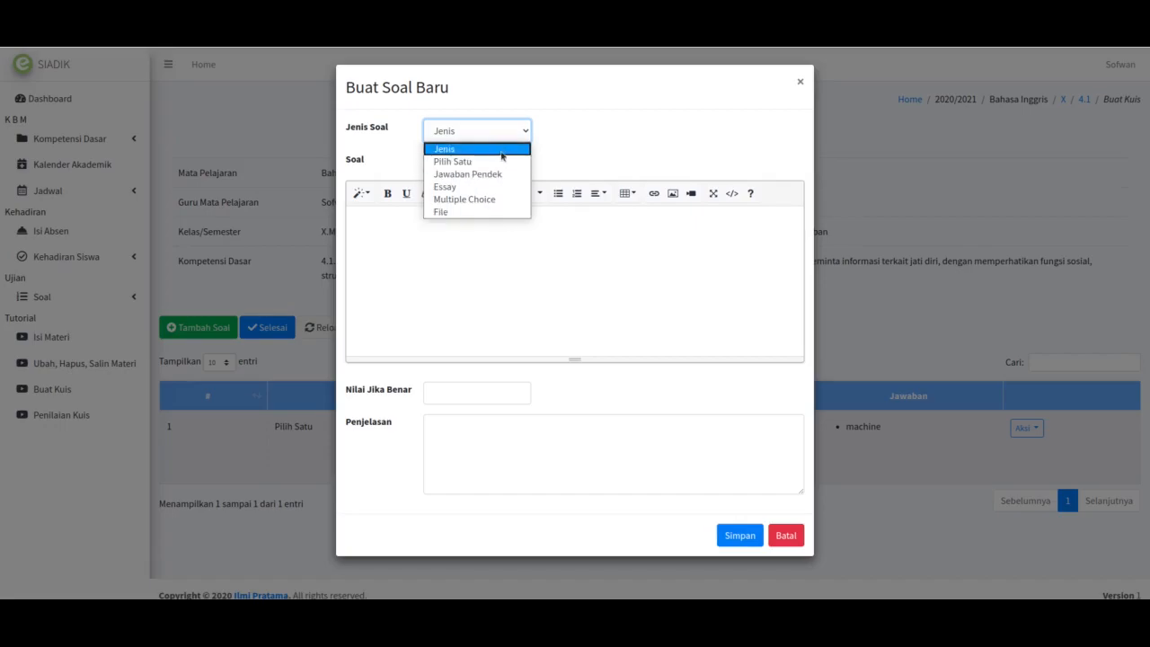
left_click(489, 175)
left_click(455, 254)
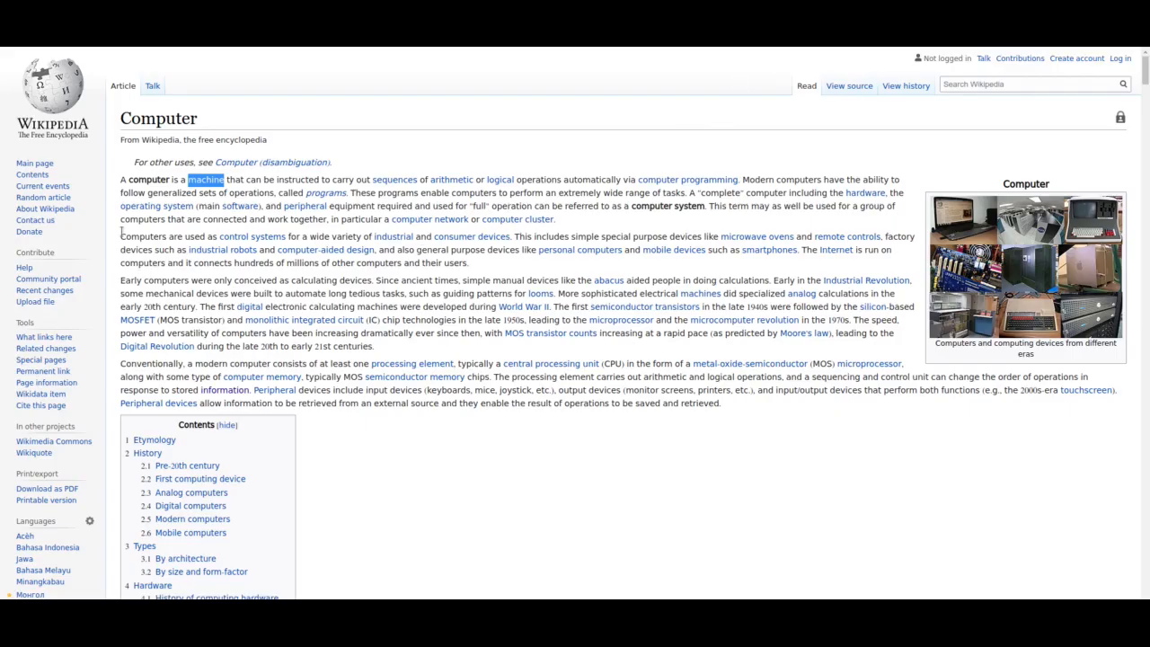
left_click_drag(122, 232, 510, 238)
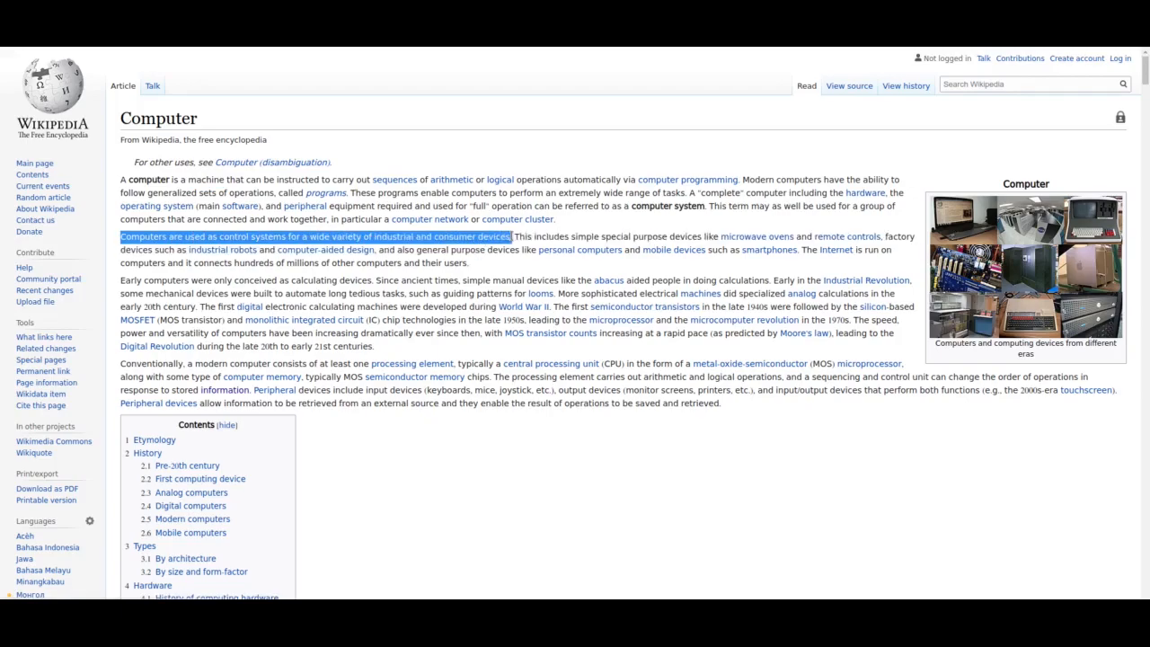
Step: Copy the control-systems sentence from Wikipedia and paste it into Soal
right_click(431, 247)
left_click(440, 251)
key("ctrl+Tab")
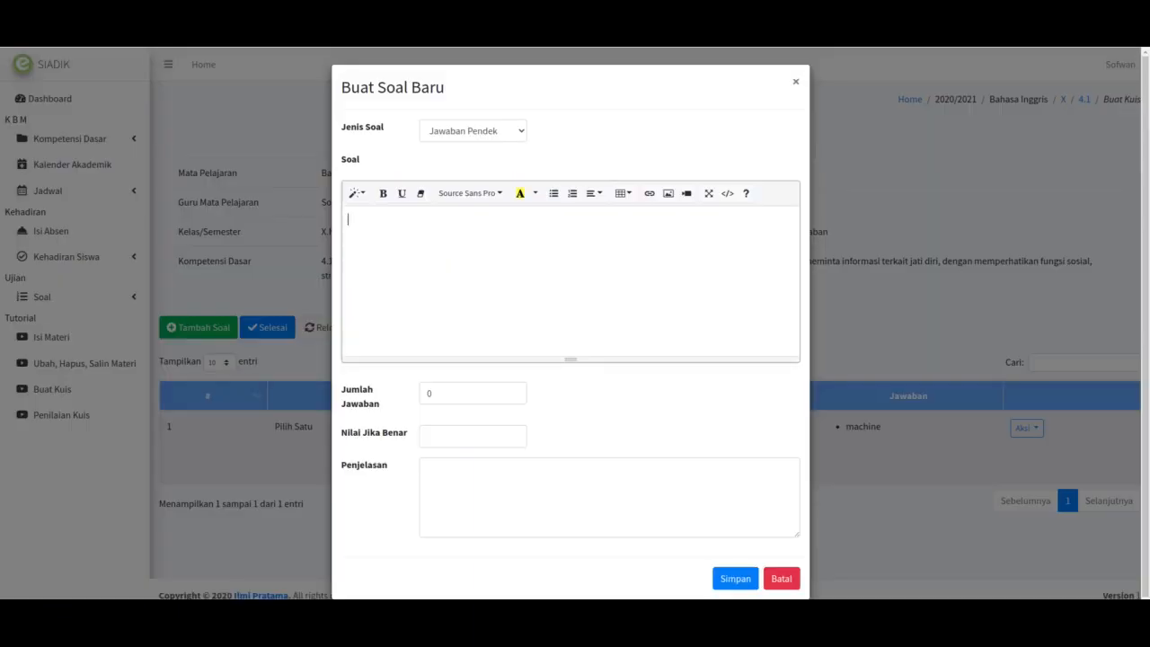
key("ctrl+v")
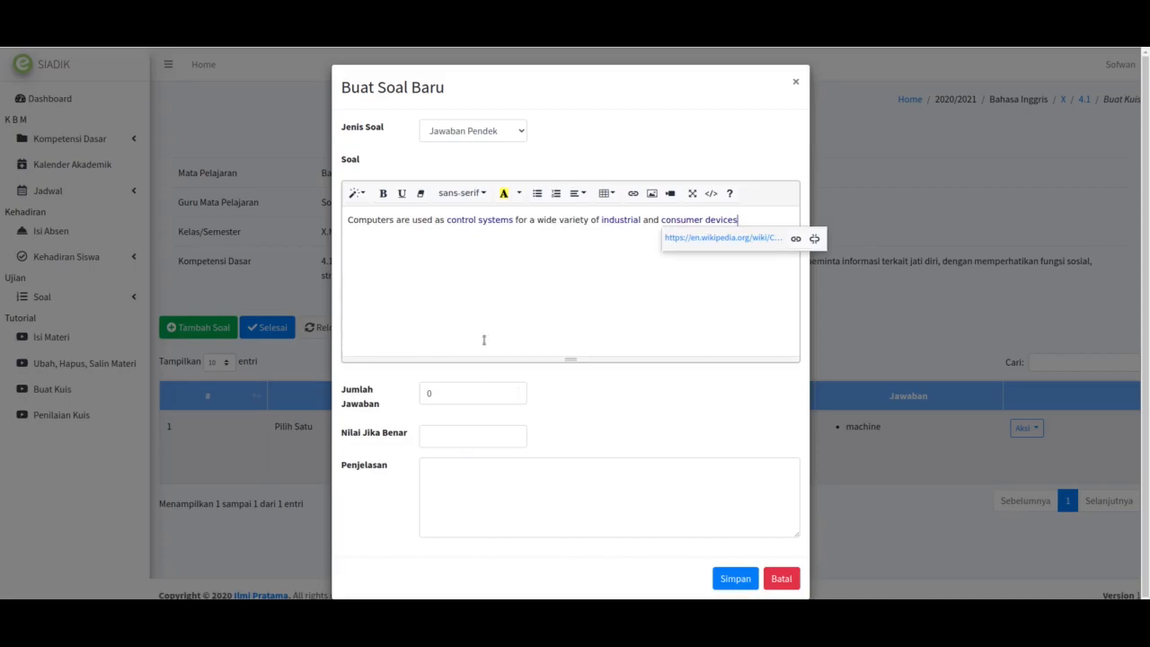
Step: Set Jumlah Jawaban to 2 and cut 'industrial' out of the question text
left_click(515, 390)
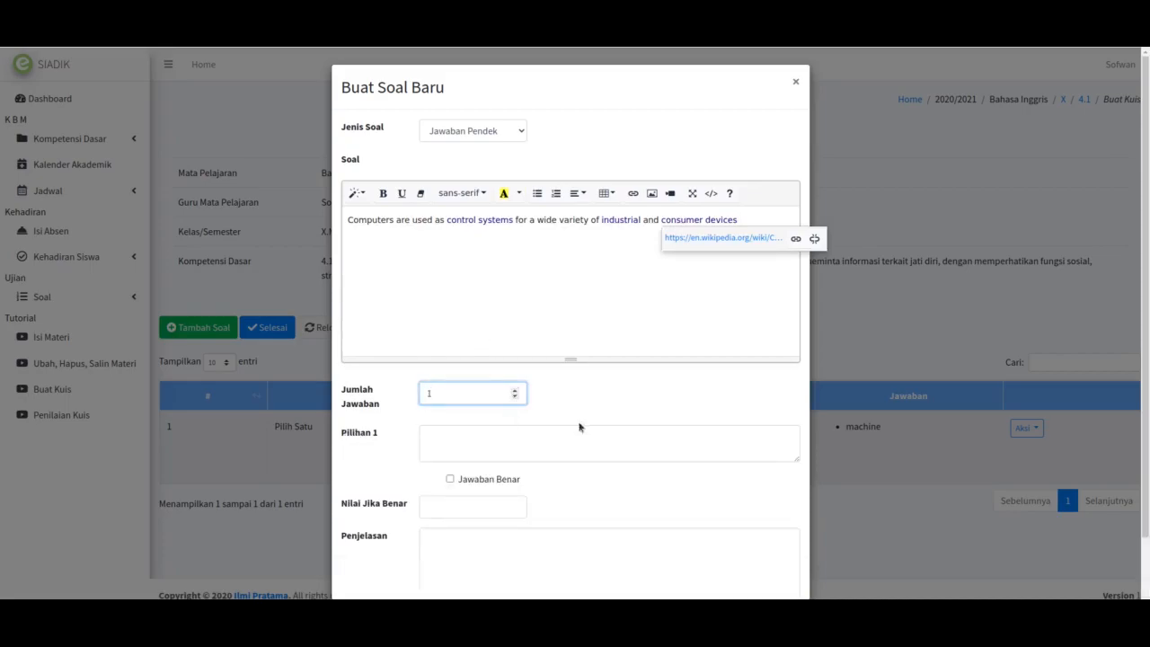
left_click(515, 390)
left_click(575, 286)
left_click_drag(600, 220, 644, 221)
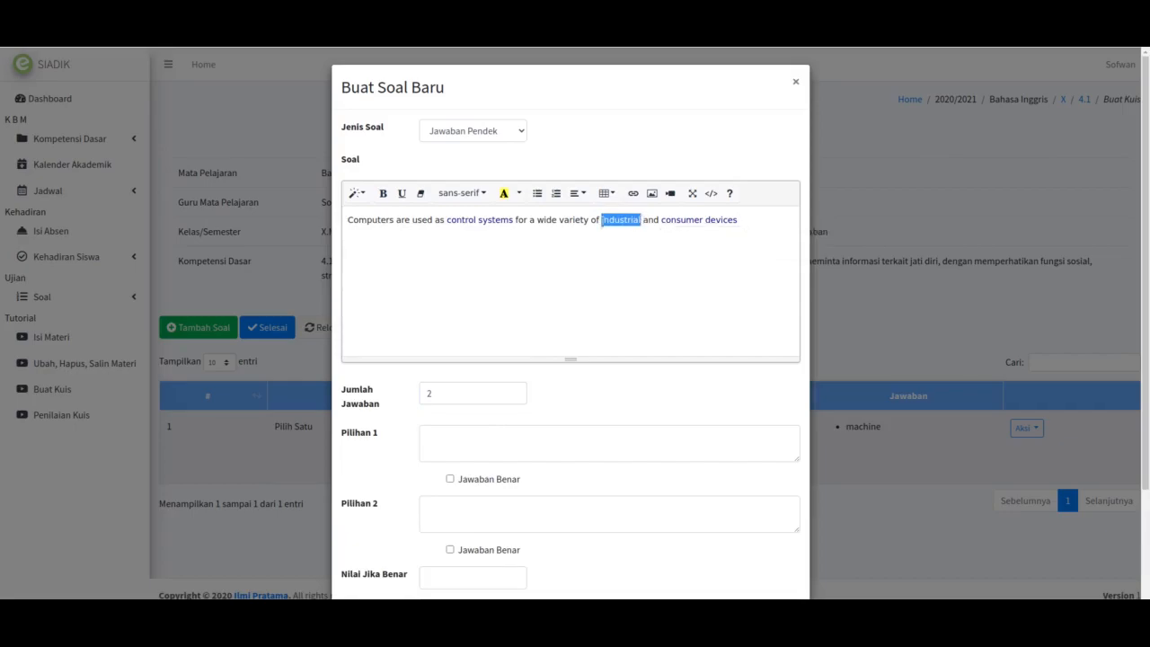
right_click(606, 223)
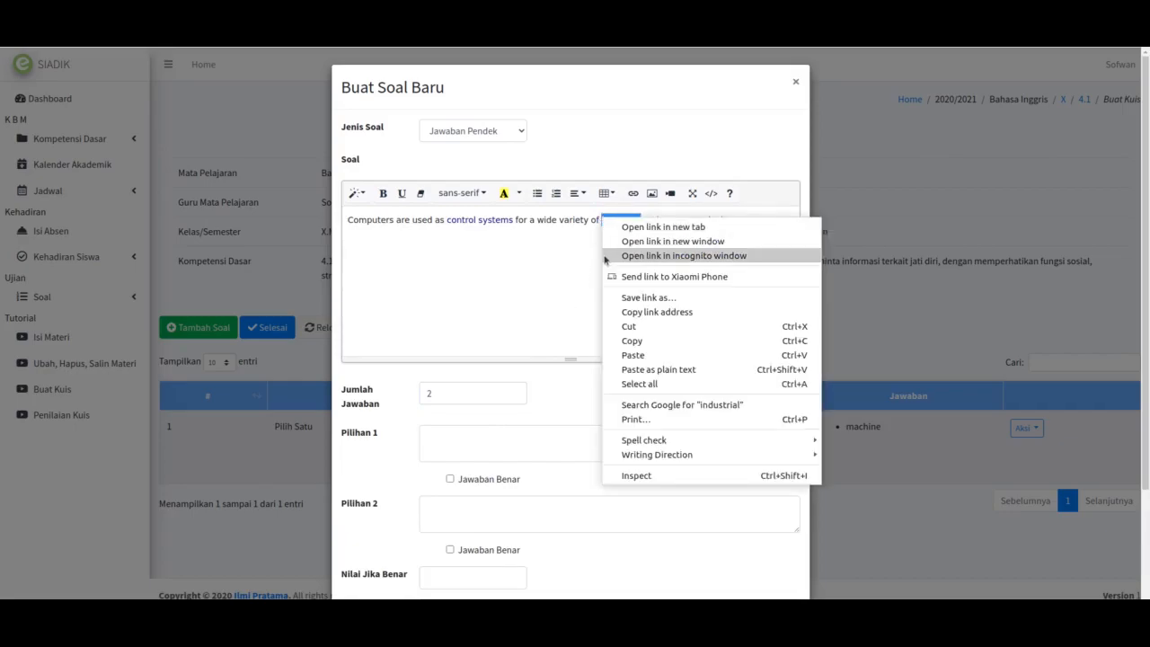
left_click(620, 326)
Step: Fill the gap with dots and paste 'industrial' as the first correct answer
type("..........")
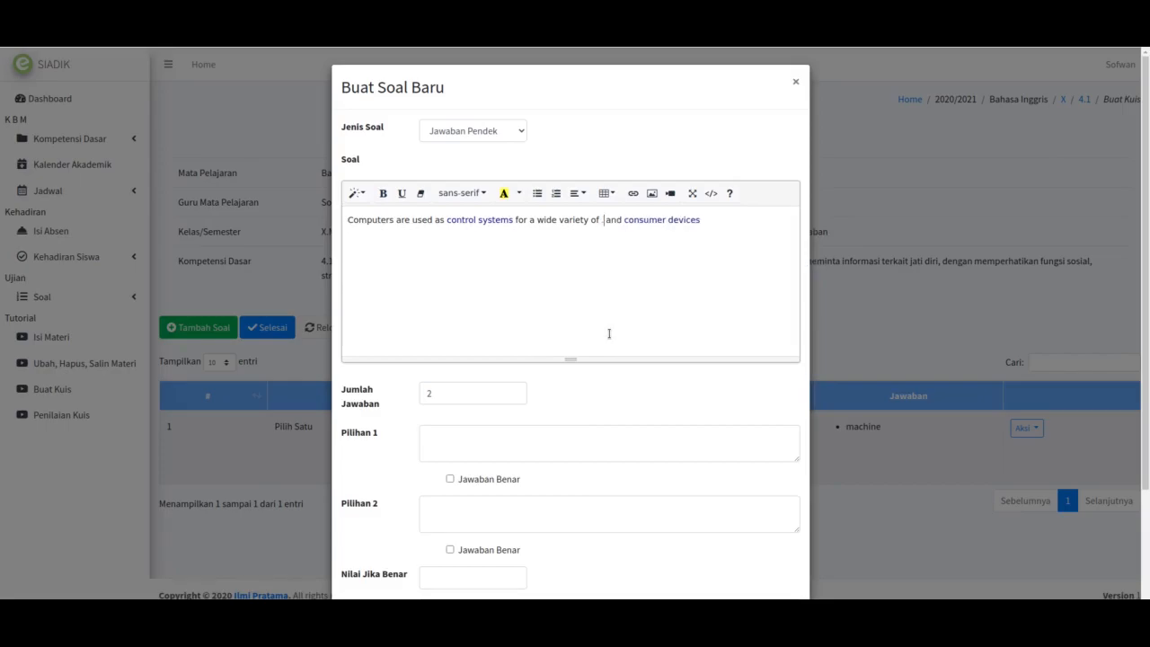
left_click(509, 442)
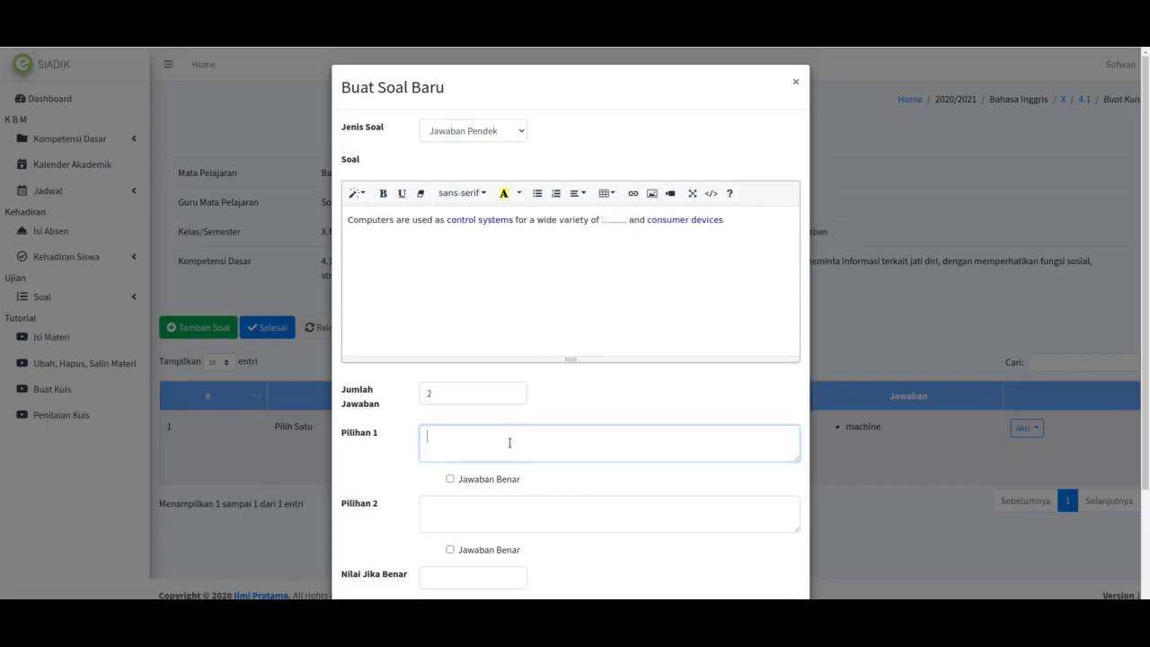
right_click(510, 442)
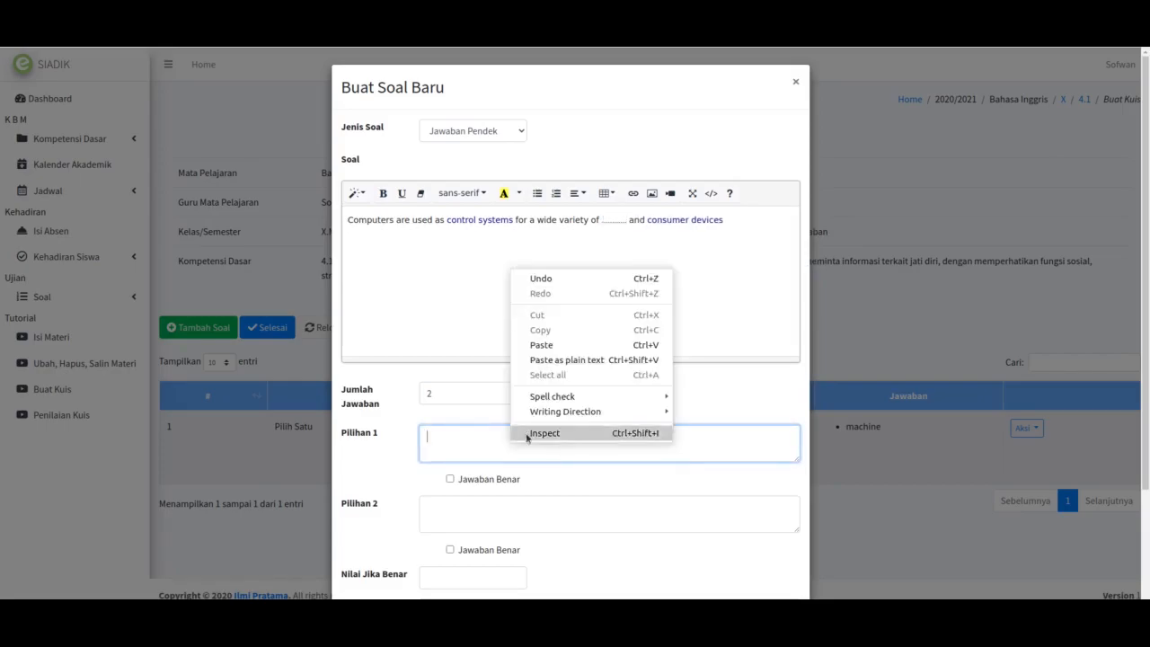
left_click(537, 330)
left_click(473, 480)
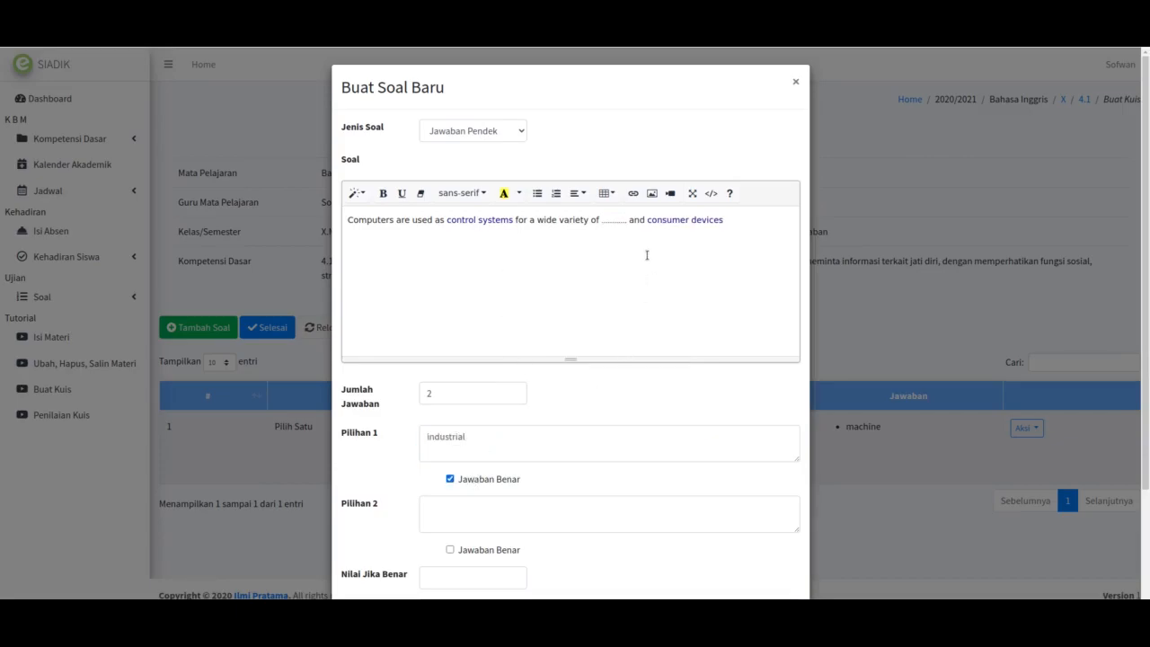
Step: Replace 'consumer devices' with dots and make it the second correct answer
left_click_drag(647, 220, 726, 220)
right_click(714, 221)
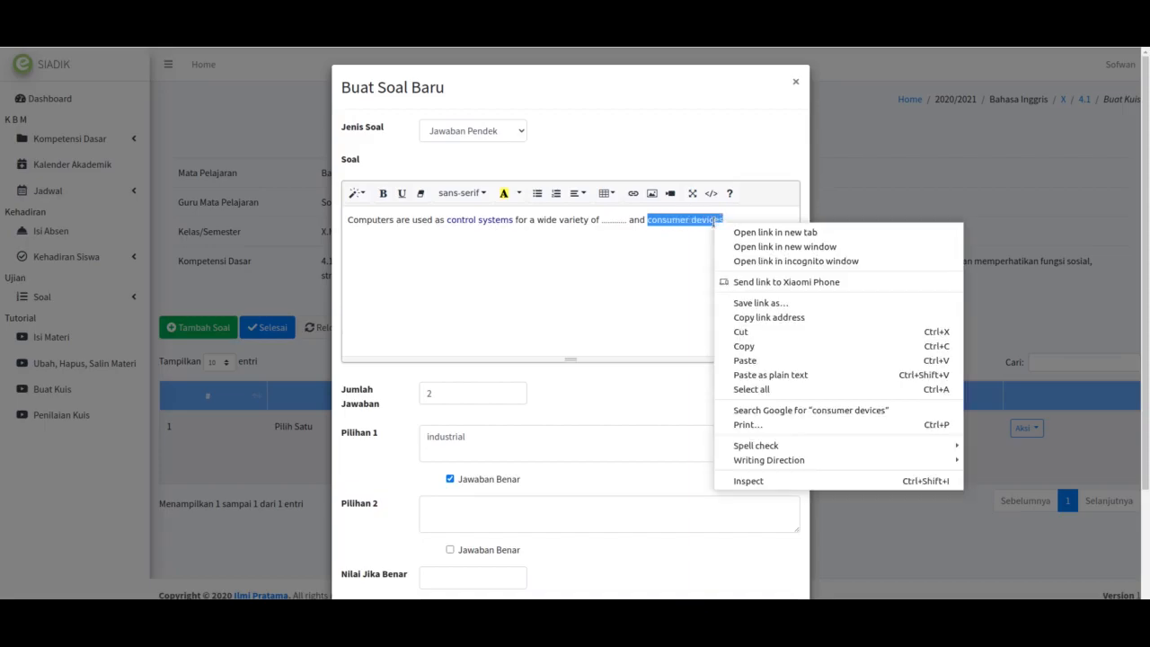
left_click(754, 332)
type(".....................")
left_click(481, 505)
right_click(474, 511)
left_click(527, 418)
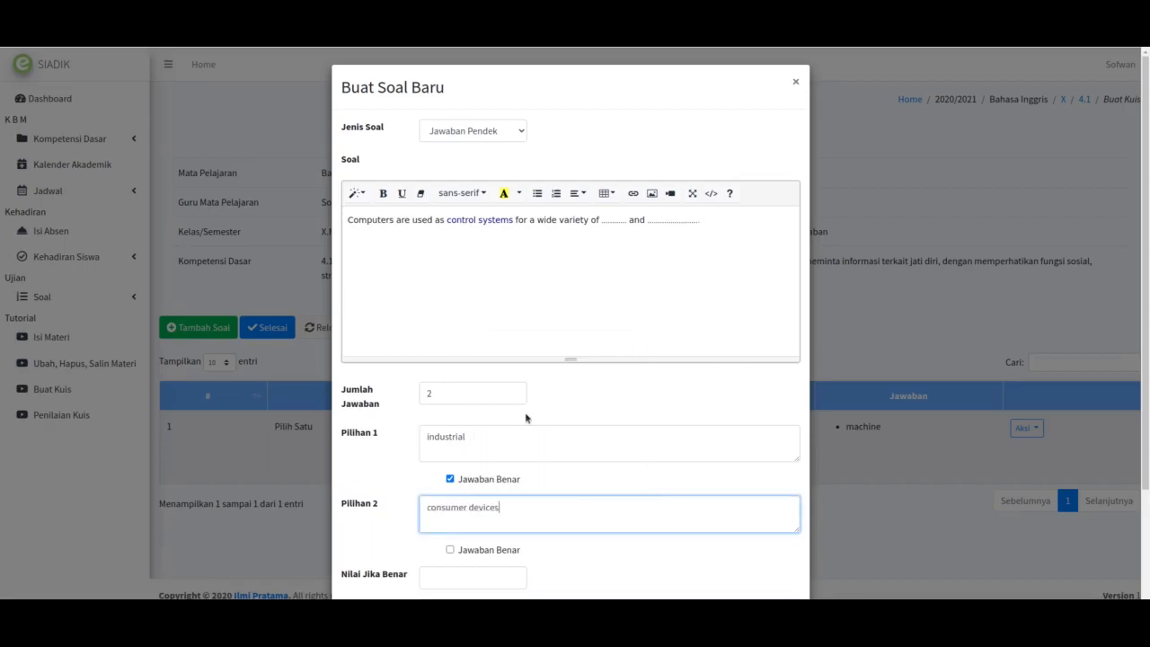
left_click(486, 552)
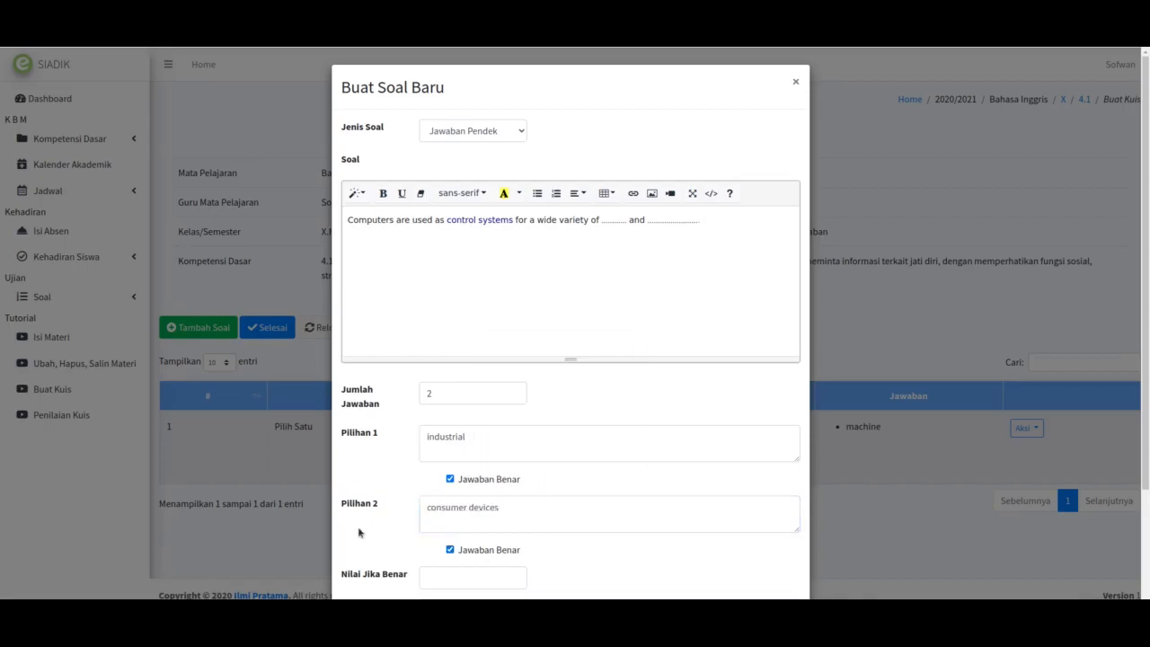
Step: Set Nilai Jika Benar to 100 and save the short-answer question
left_click(432, 578)
scroll(399, 562, "down", 2)
type("100")
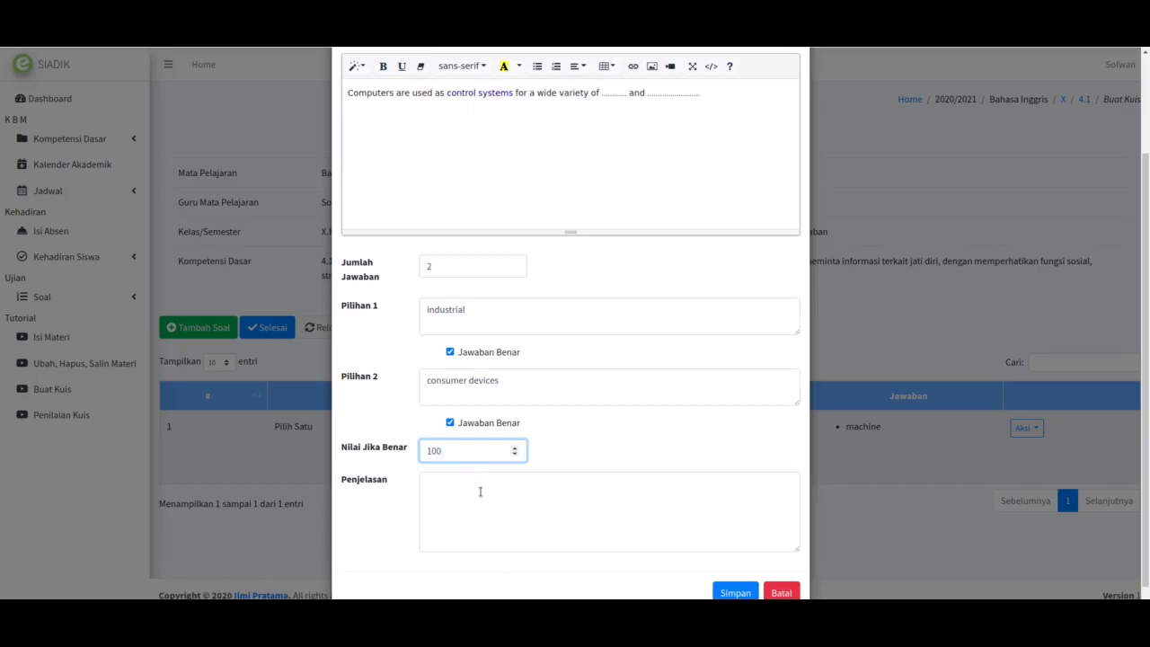
left_click(733, 588)
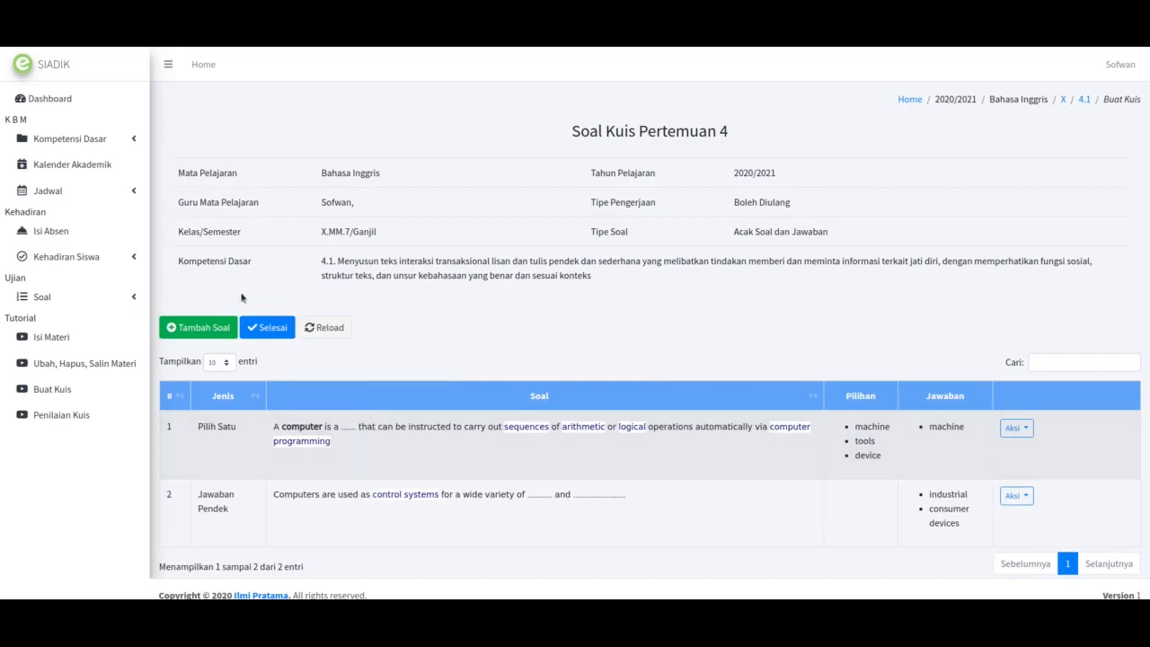
Step: Add an Essay question reading 'Please write the history of computer', worth 100 points, and save it
left_click(216, 330)
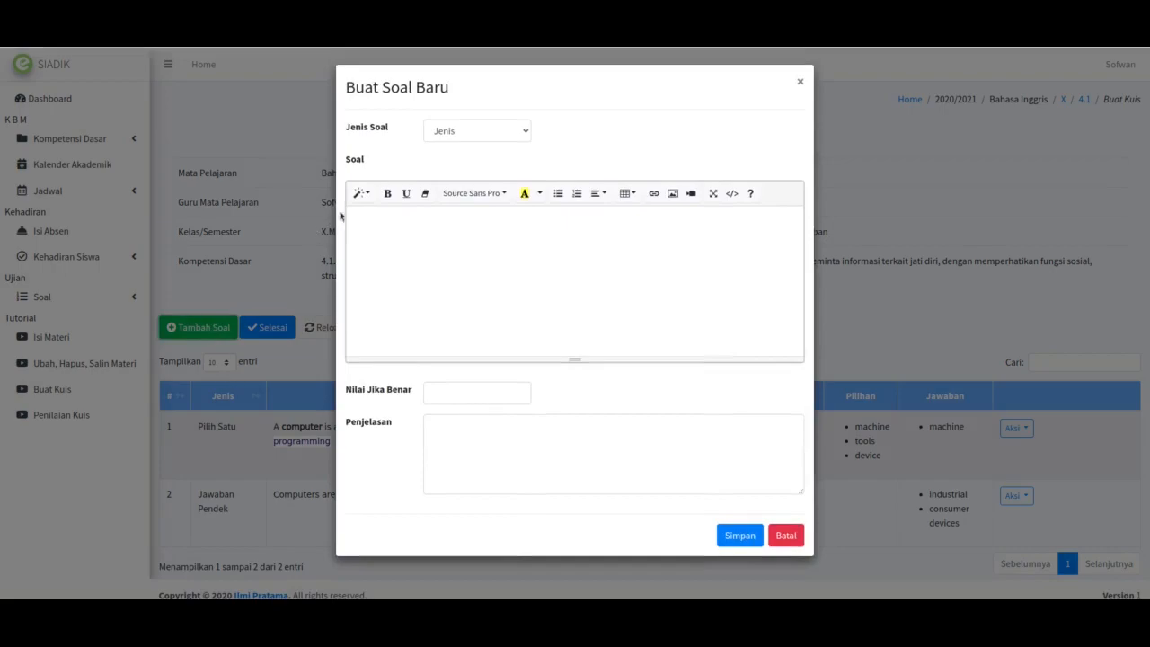
left_click(448, 131)
left_click(444, 187)
left_click(435, 265)
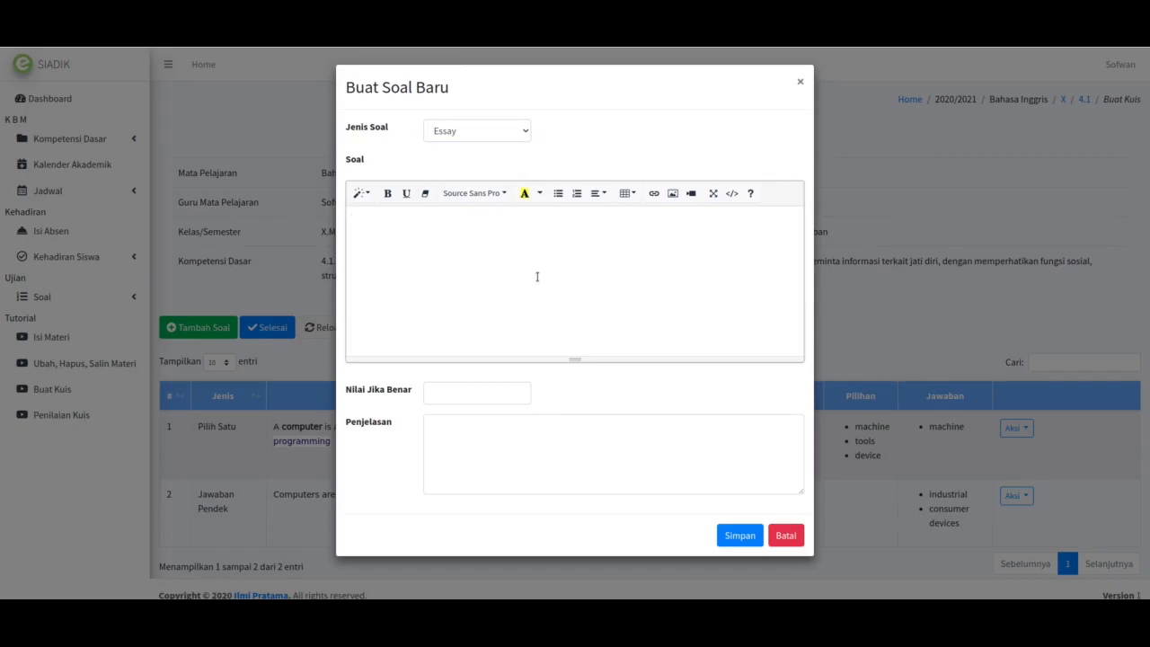
type("Please write how the computer")
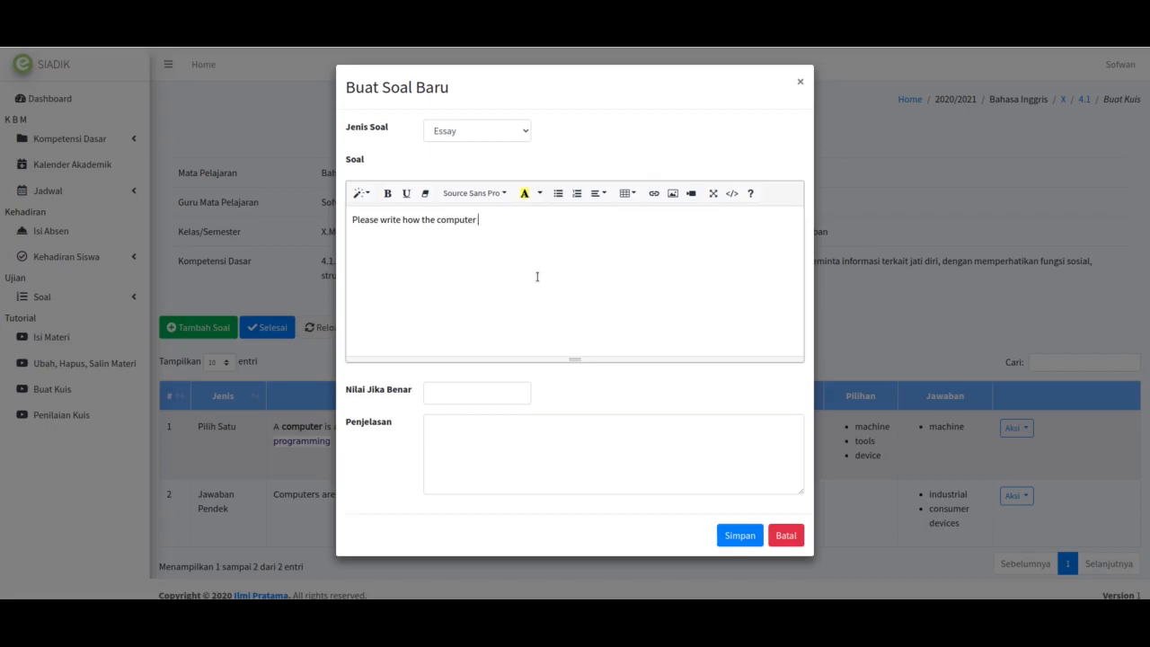
key("ctrl+BackSpace")
key("ctrl+BackSpace")
key("ctrl+BackSpace")
type("the history of computer")
left_click(449, 399)
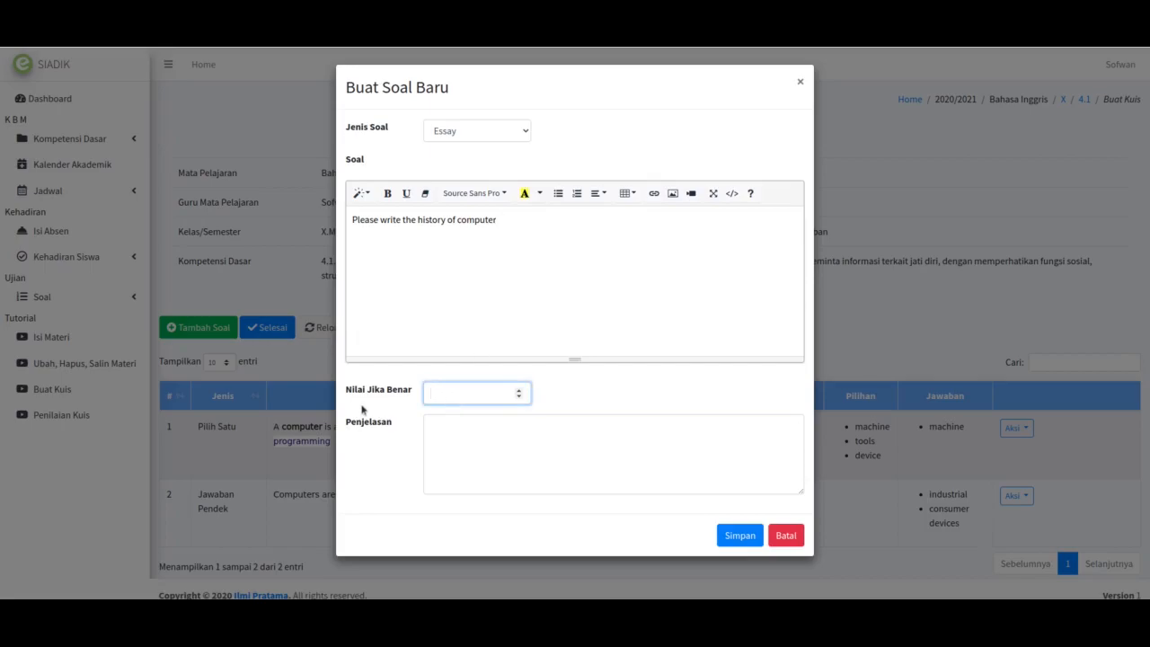
type("100")
left_click(741, 537)
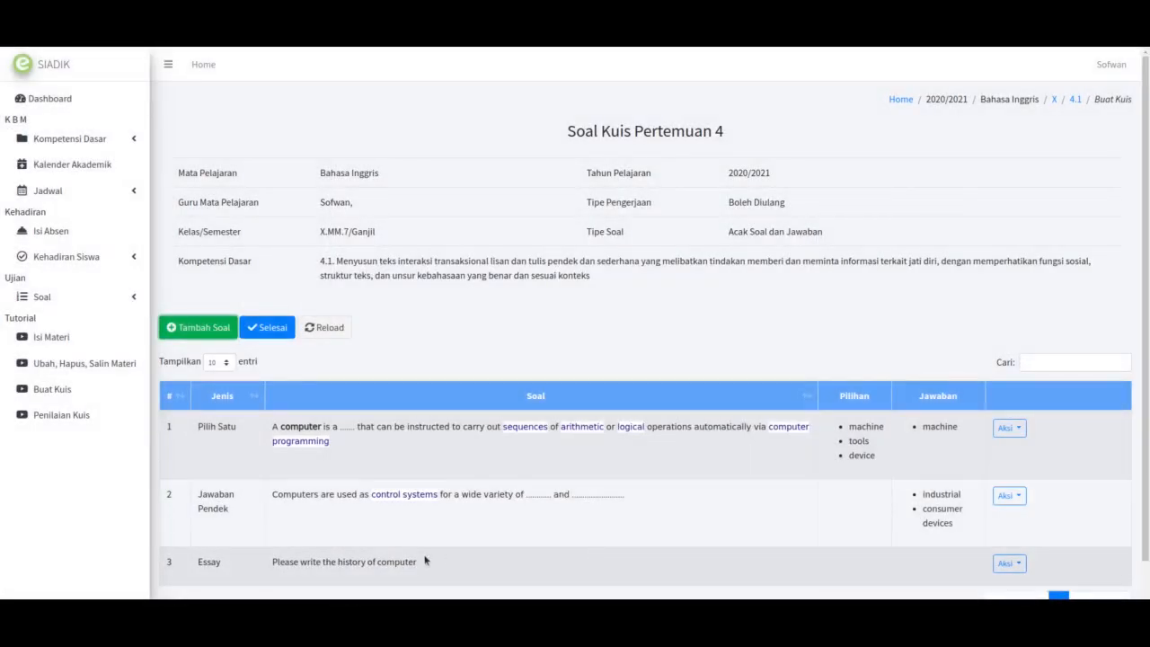
scroll(426, 557, "down", 1)
Step: Start another new question with Jenis Soal set to Multiple Choice
left_click(196, 286)
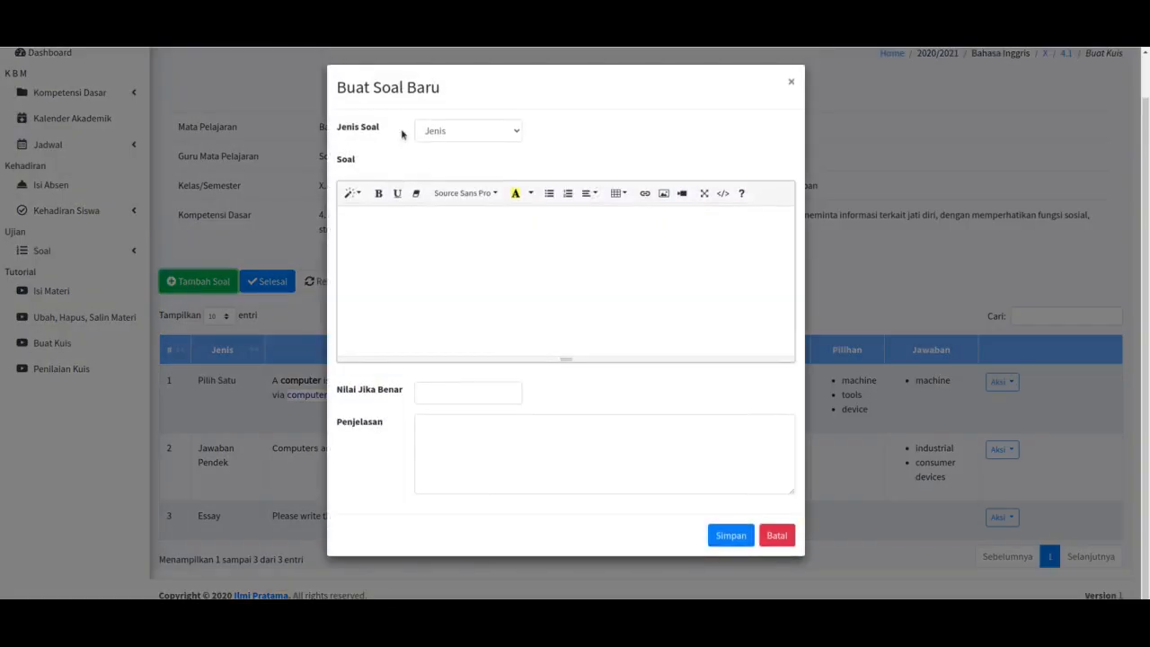
left_click(449, 139)
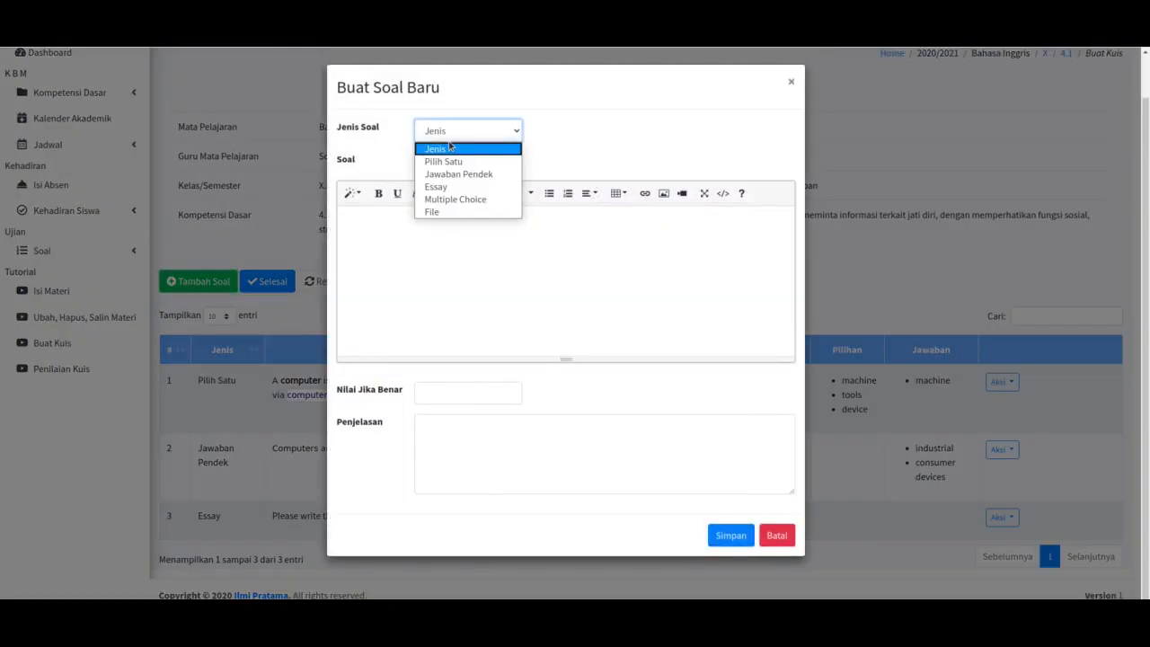
left_click(455, 198)
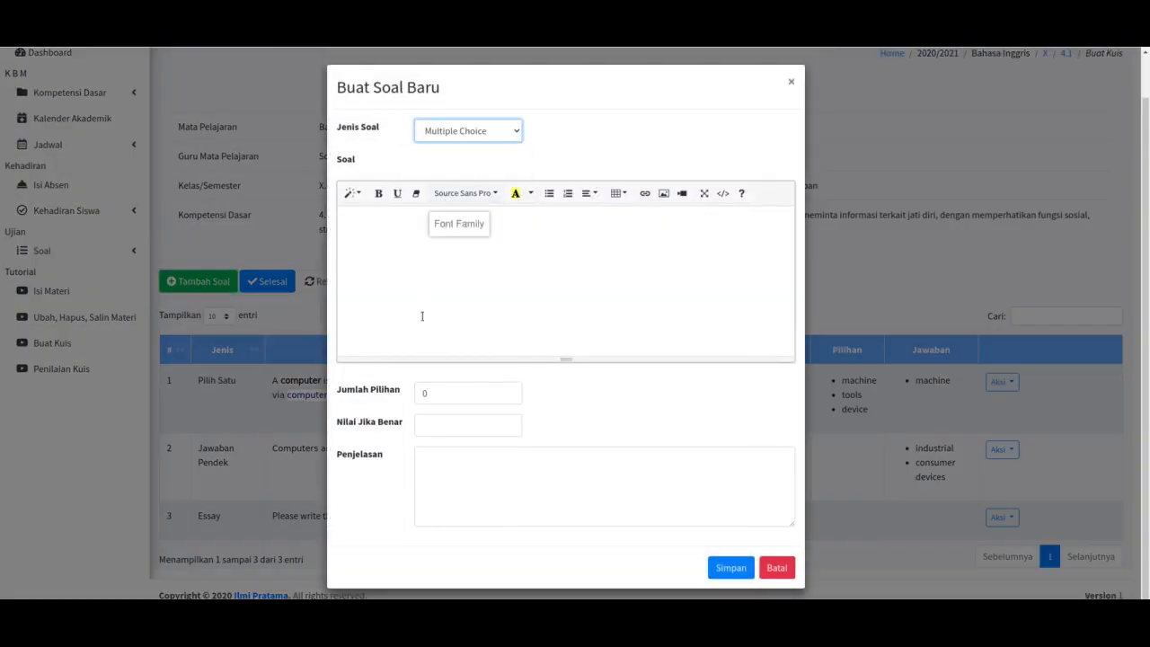
left_click(405, 261)
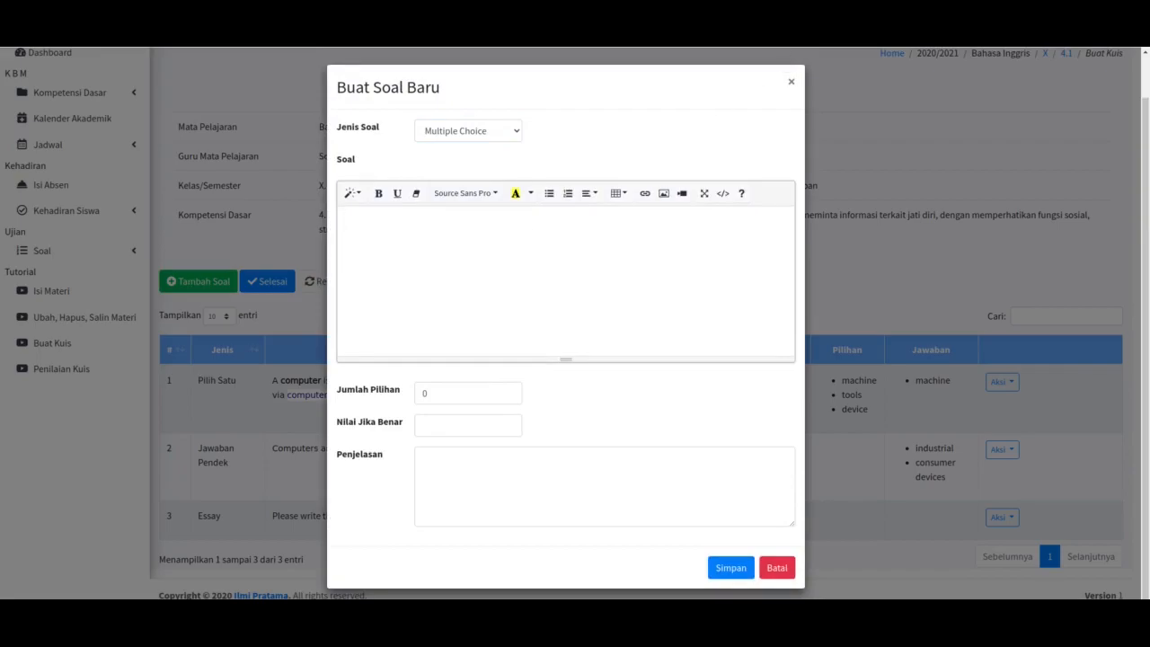
Step: Copy the Wikipedia Computer article sentence beginning 'Conventionally, a modern computer'
key("ctrl+Tab")
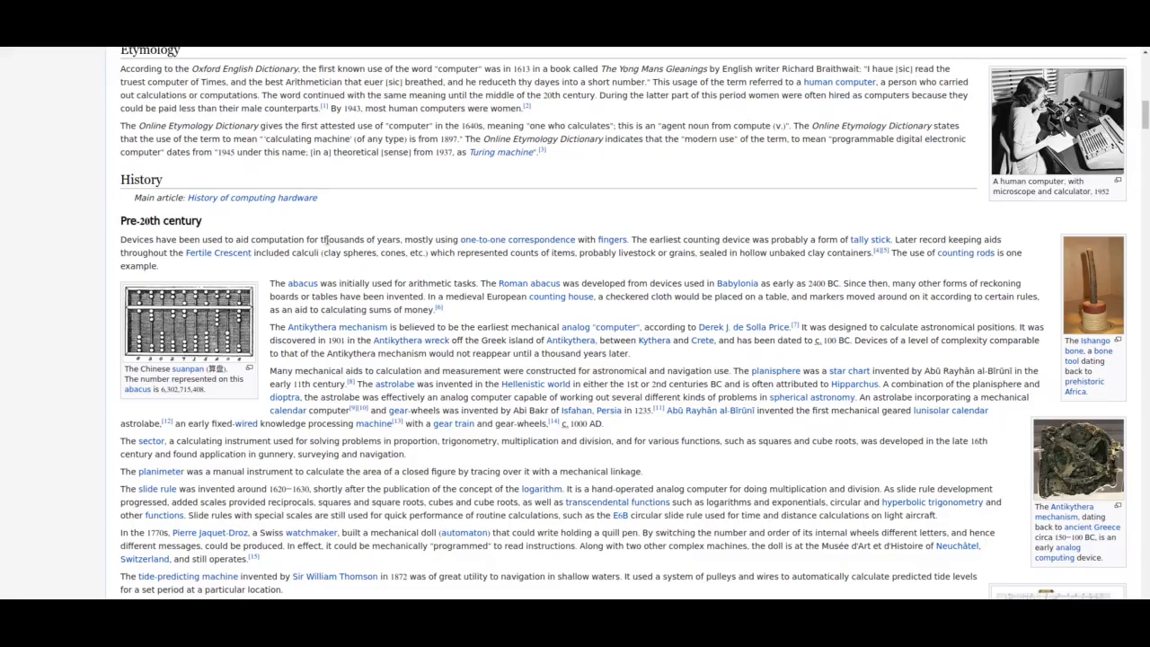
scroll(329, 243, "down", 4)
scroll(329, 243, "up", 20)
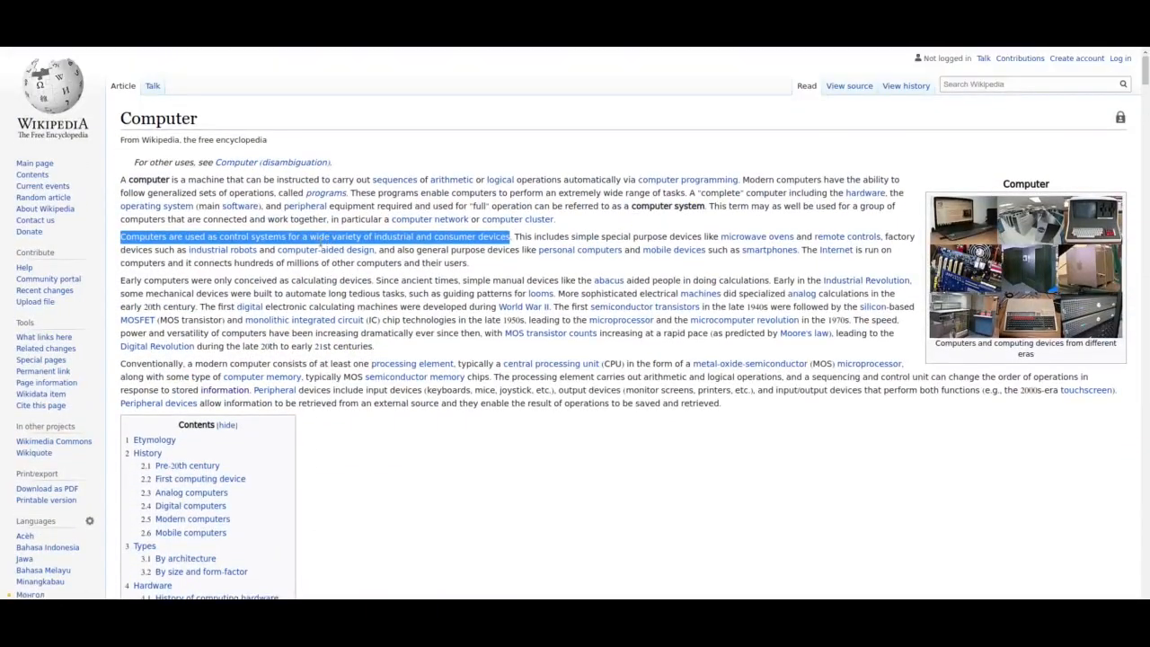
left_click_drag(120, 363, 902, 365)
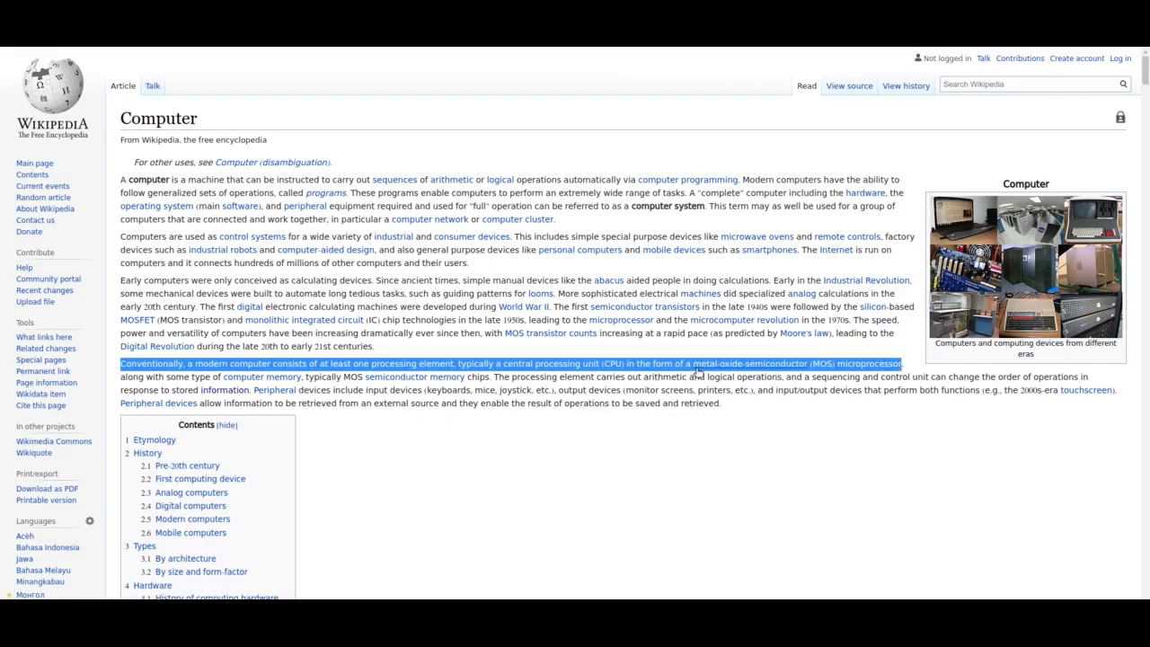
right_click(656, 363)
left_click(673, 375)
Step: Paste the 'Conventionally, a modern computer…' sentence as the question, replacing 'microprocessor' with dots
key("alt+Tab")
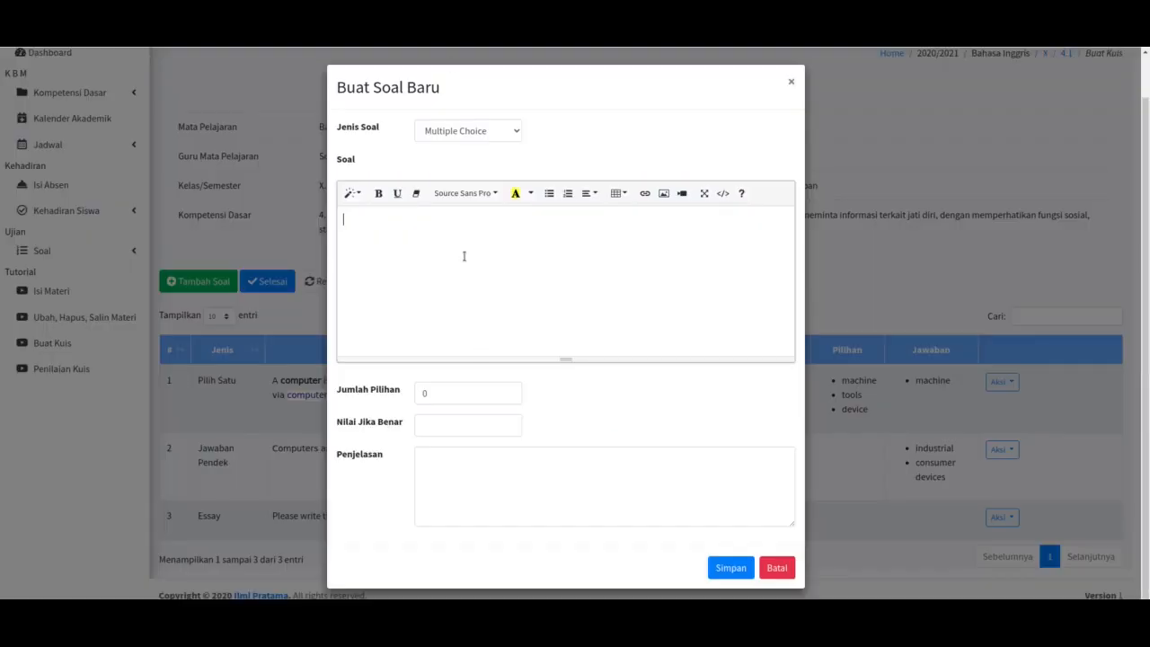
key("ctrl+v")
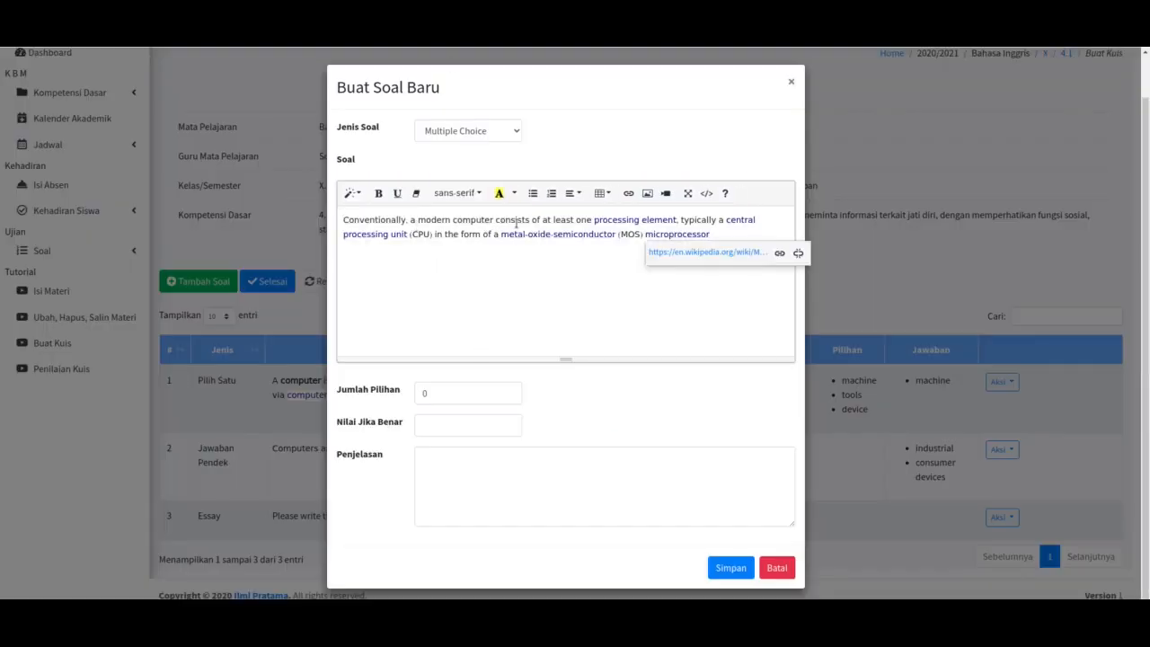
double_click(649, 234)
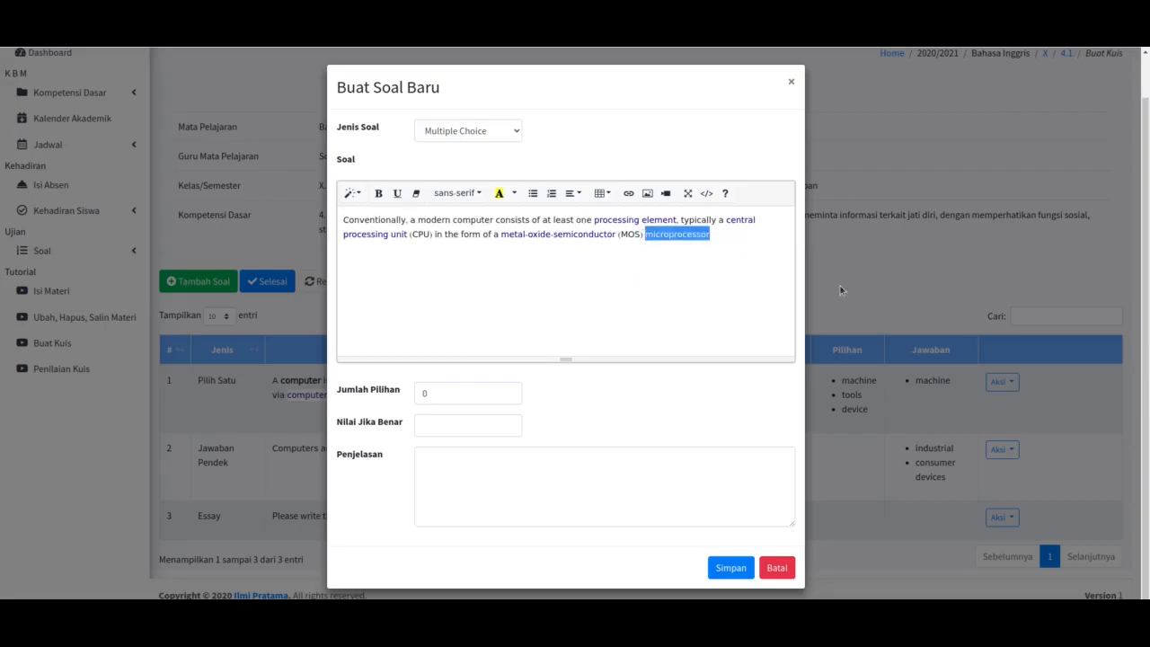
double_click(584, 220)
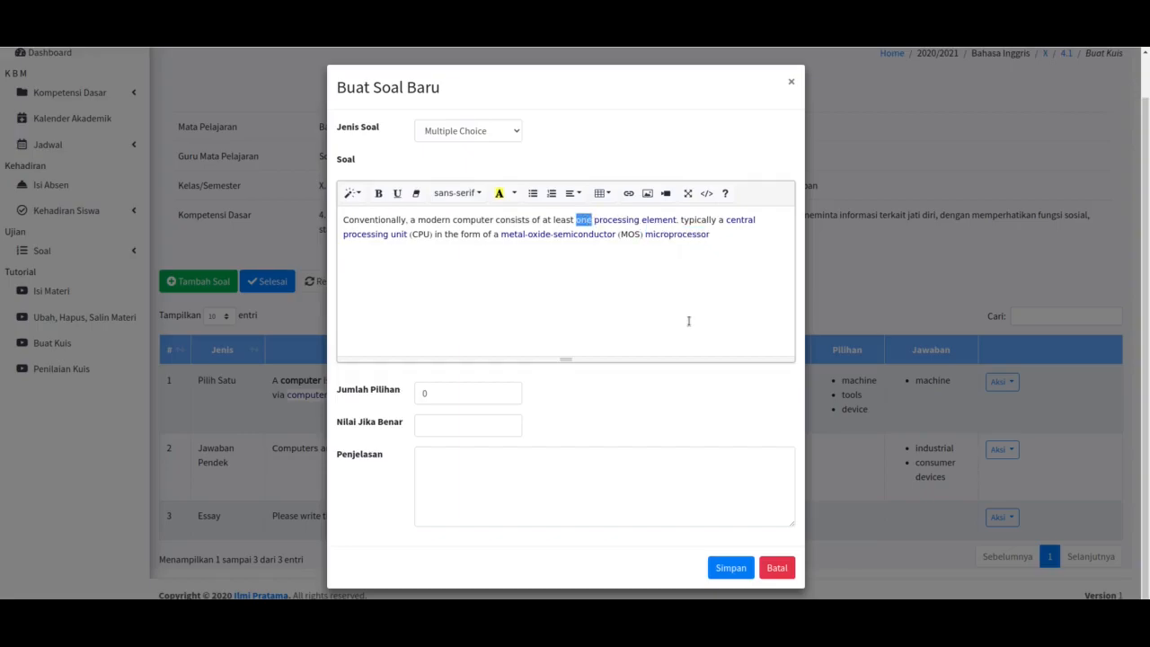
type("......")
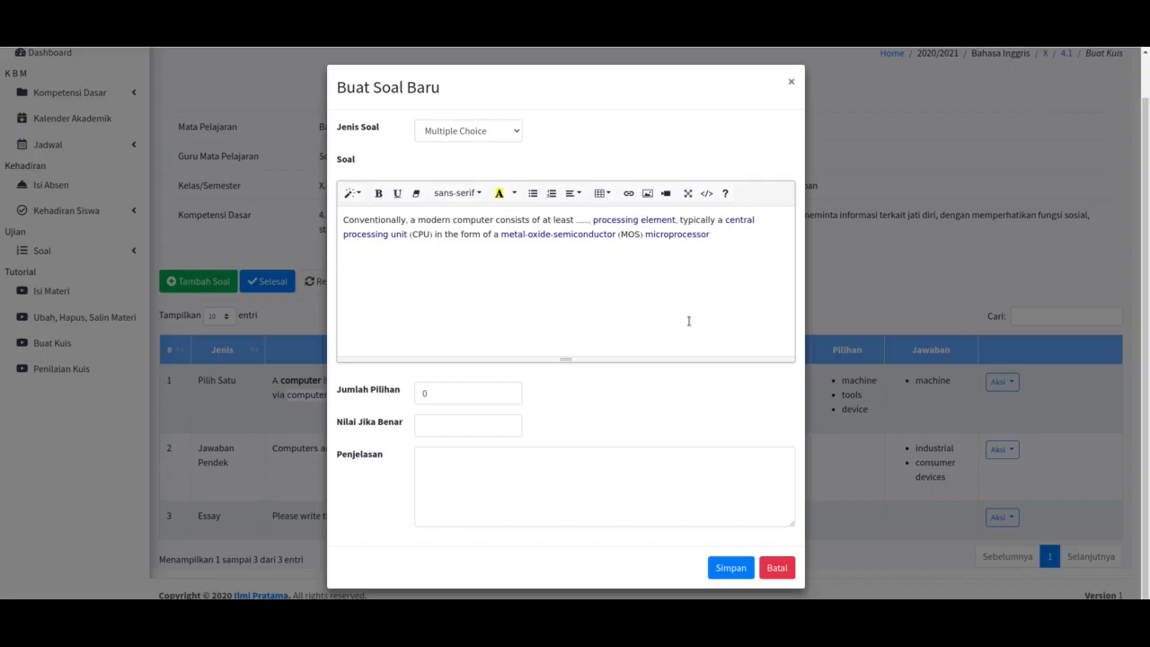
key("ctrl+z")
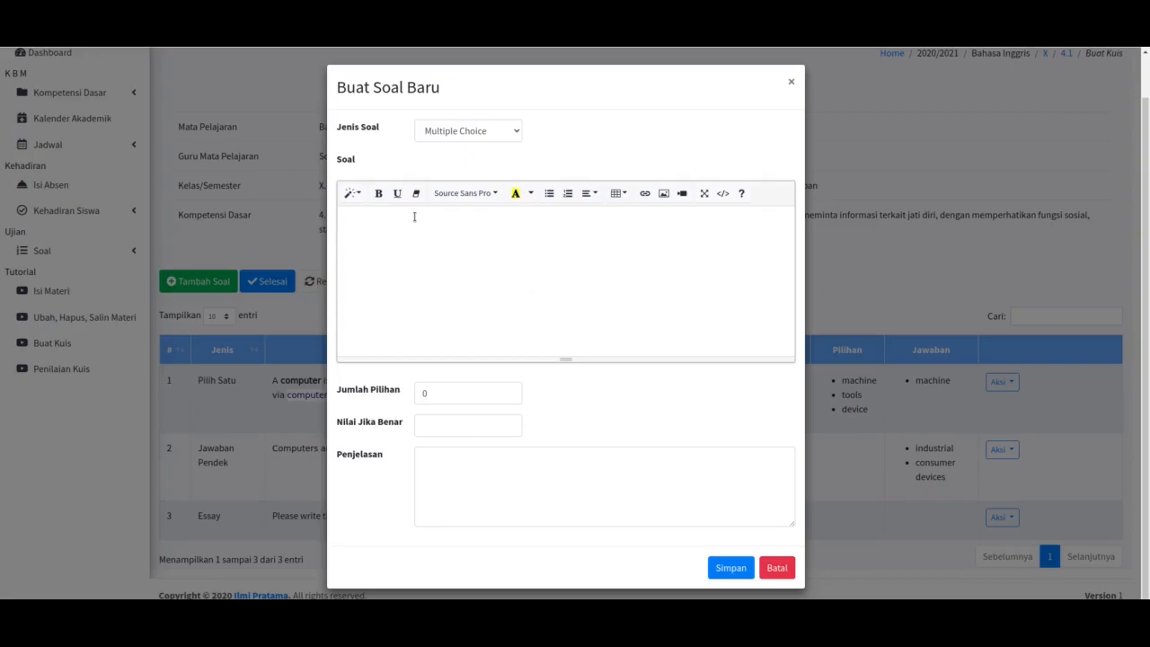
key("ctrl+v")
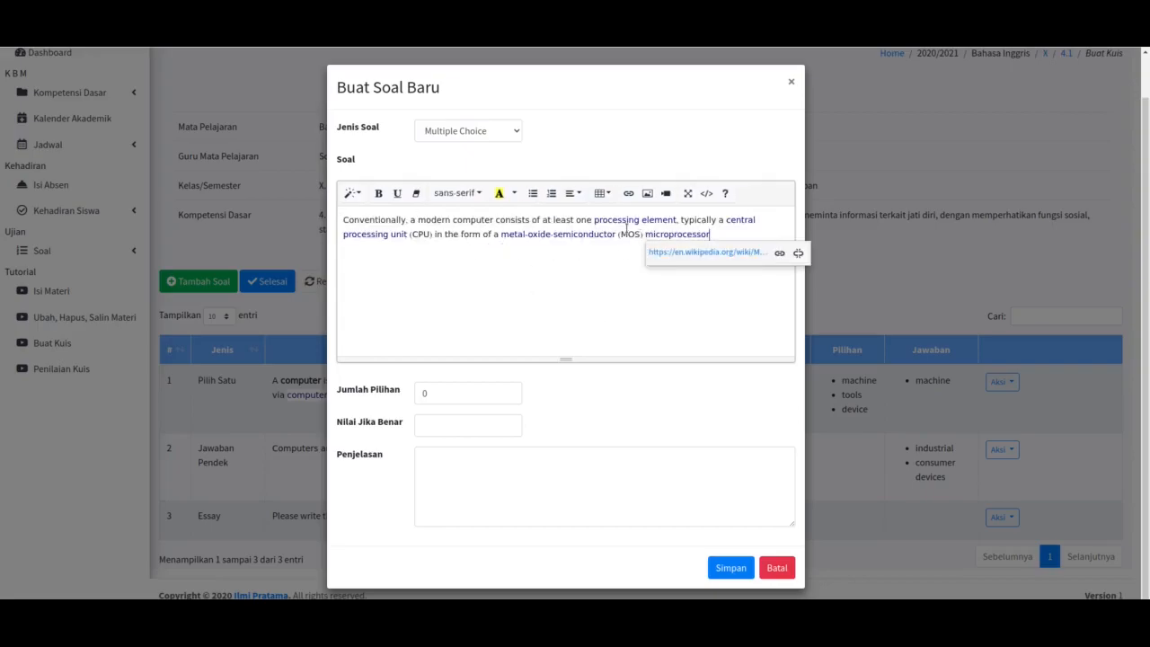
left_click_drag(643, 234, 870, 264)
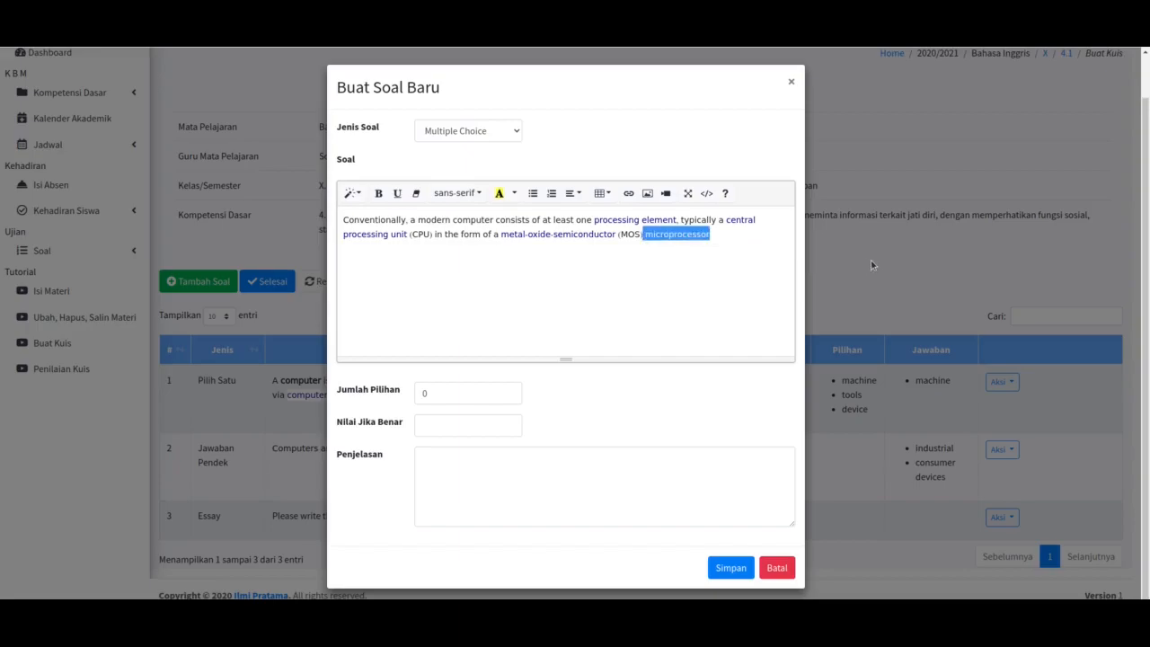
key("BackSpace")
type("......")
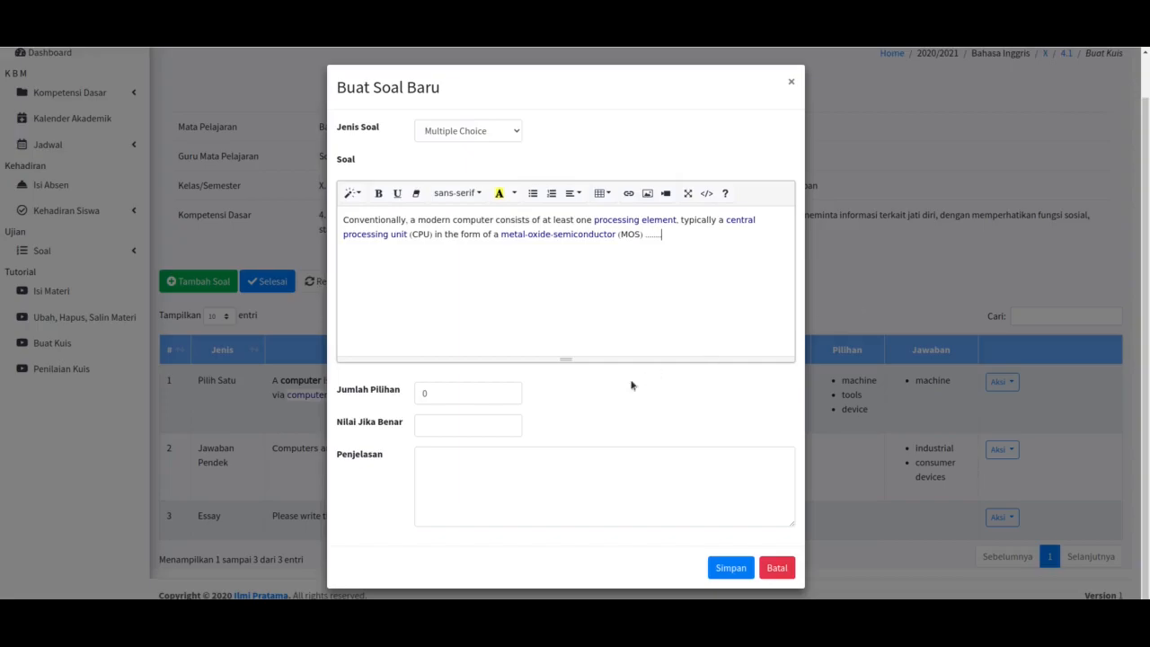
Step: Raise the number of answer choices to four
left_click(510, 391)
left_click(510, 390)
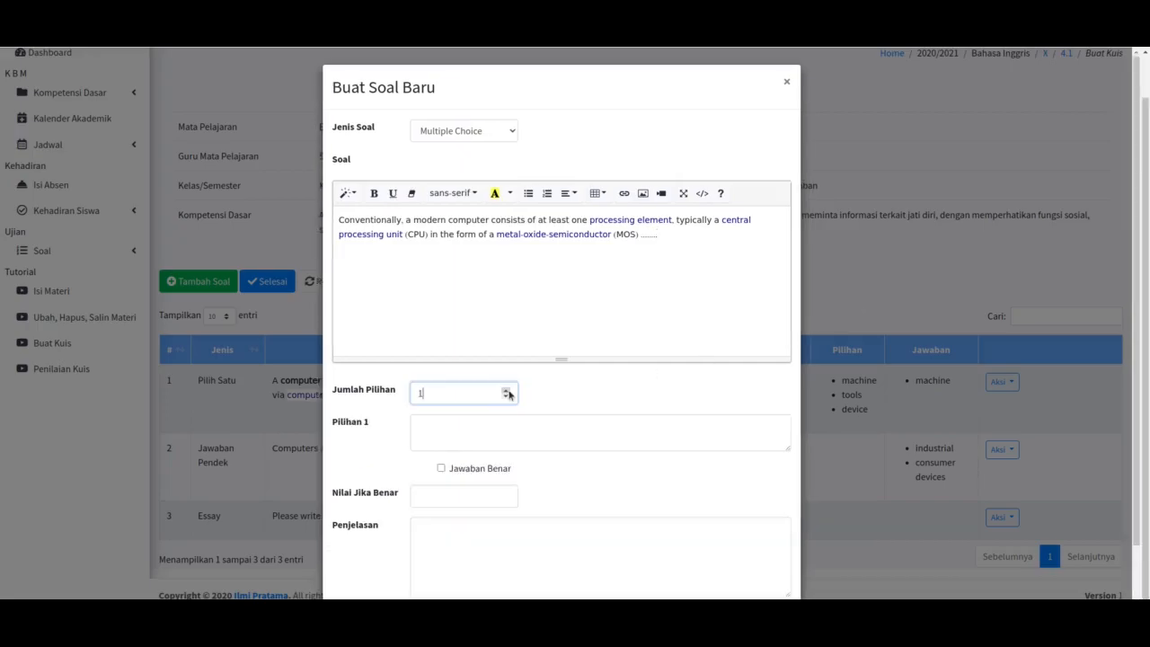
left_click(509, 391)
left_click(509, 392)
scroll(391, 462, "down", 1)
Step: Enter 'microprocessor' and 'microcontroller' as the first two choices, both marked correct
left_click(467, 341)
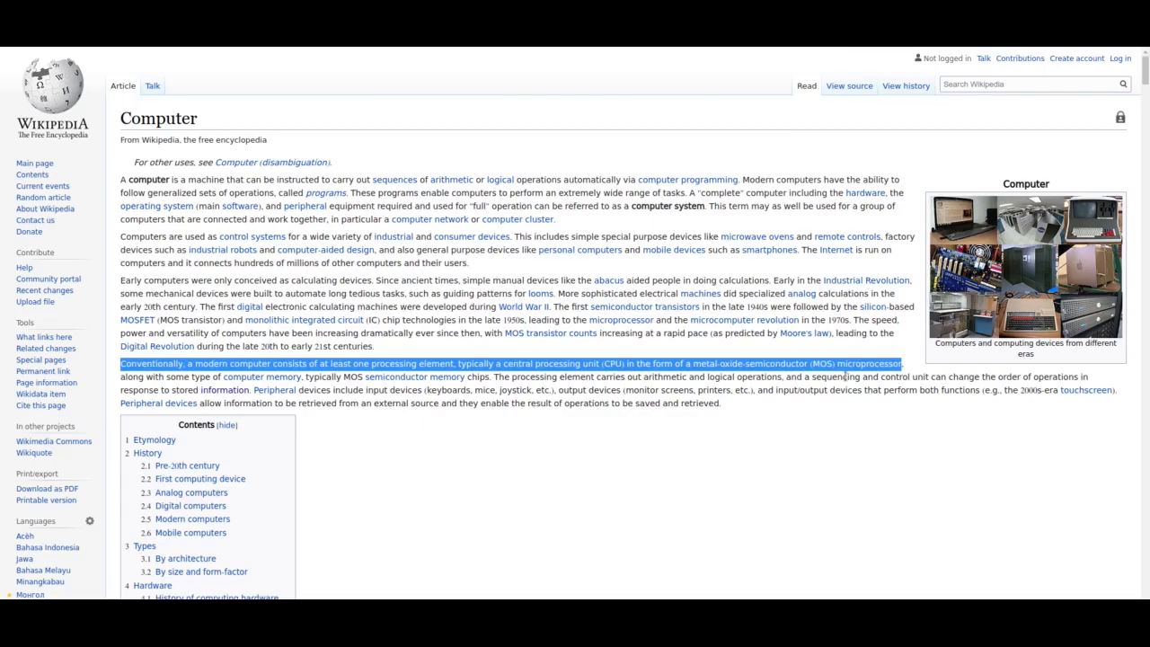
left_click(847, 353)
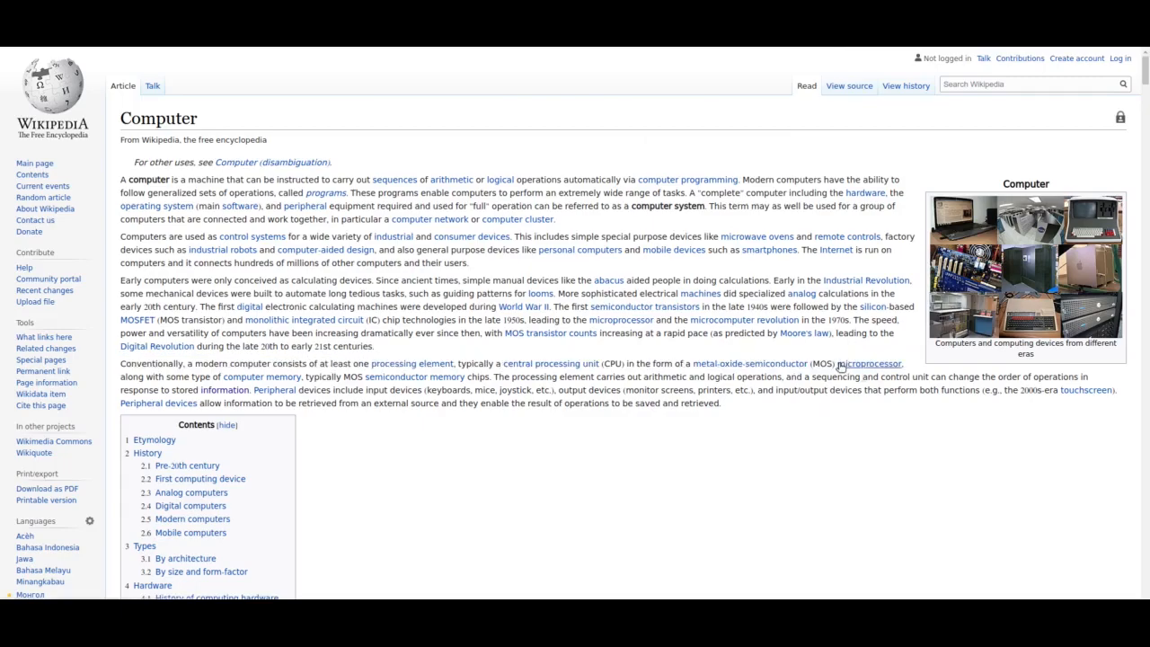
mouse_move(840, 367)
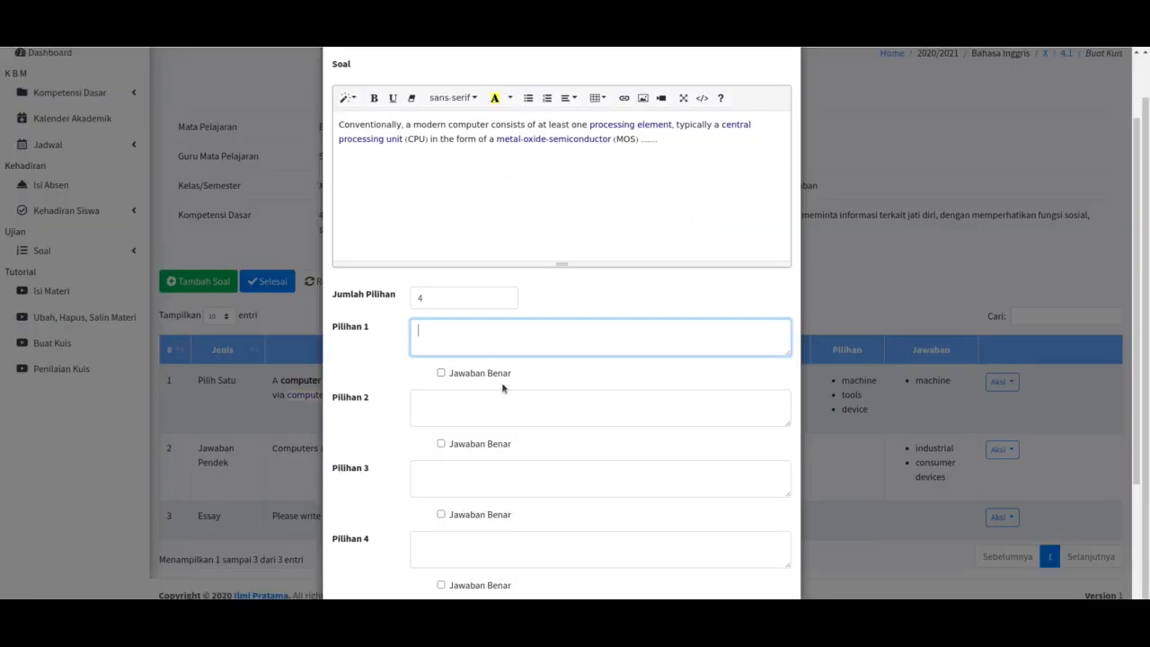
type("microprocessor")
left_click(496, 374)
left_click(481, 421)
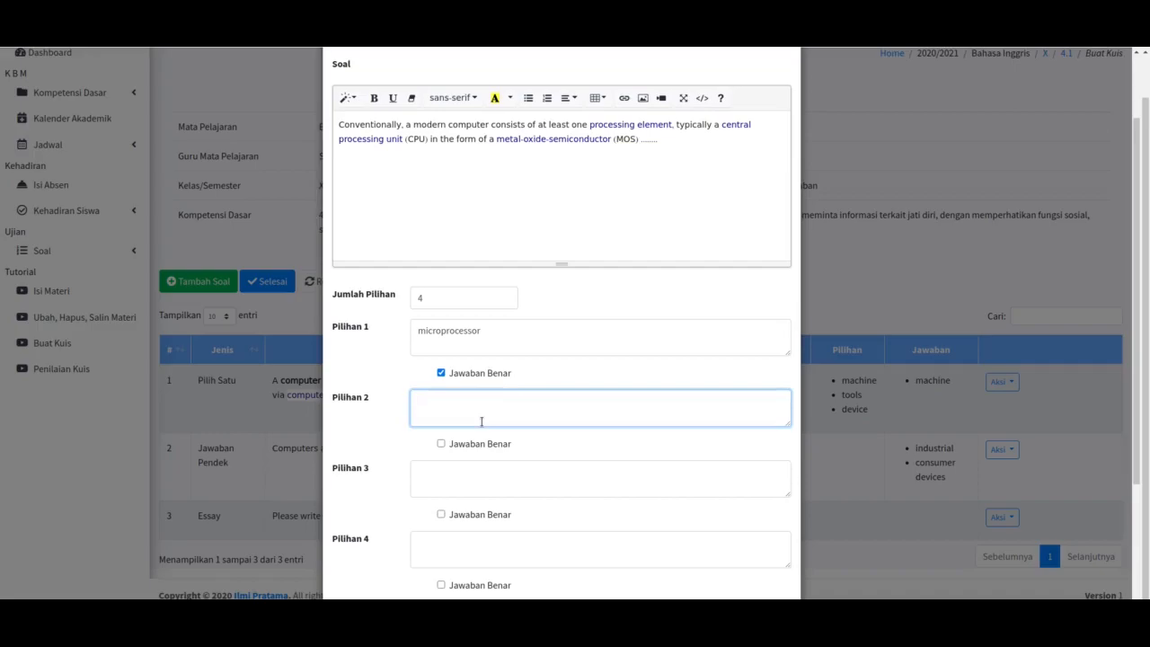
type("microcontrol")
left_click(477, 444)
Step: Enter 'mircowave' as the third choice and 'macro processor' as the fourth
left_click(466, 481)
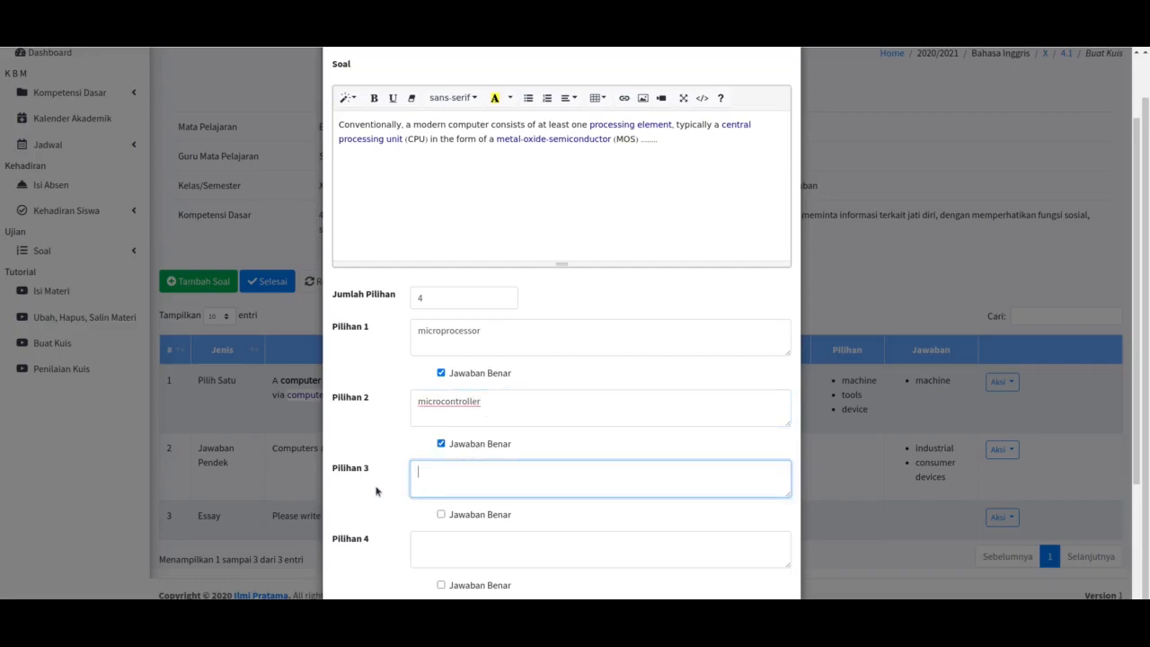
scroll(377, 491, "down", 2)
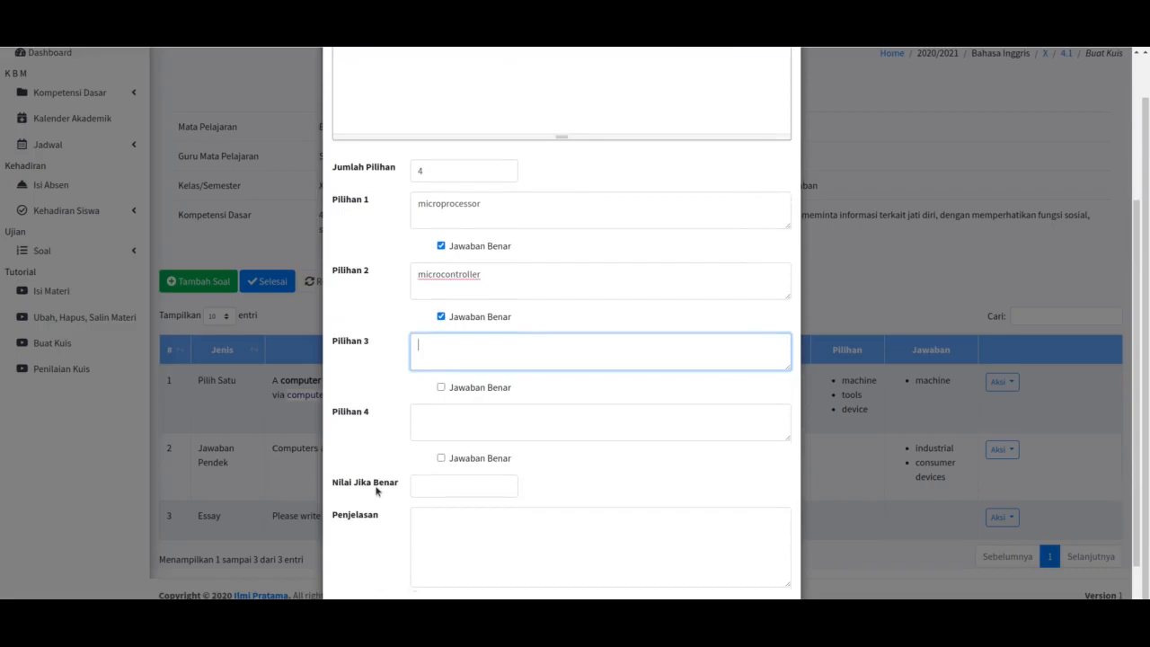
scroll(377, 490, "up", 1)
type("mircowave")
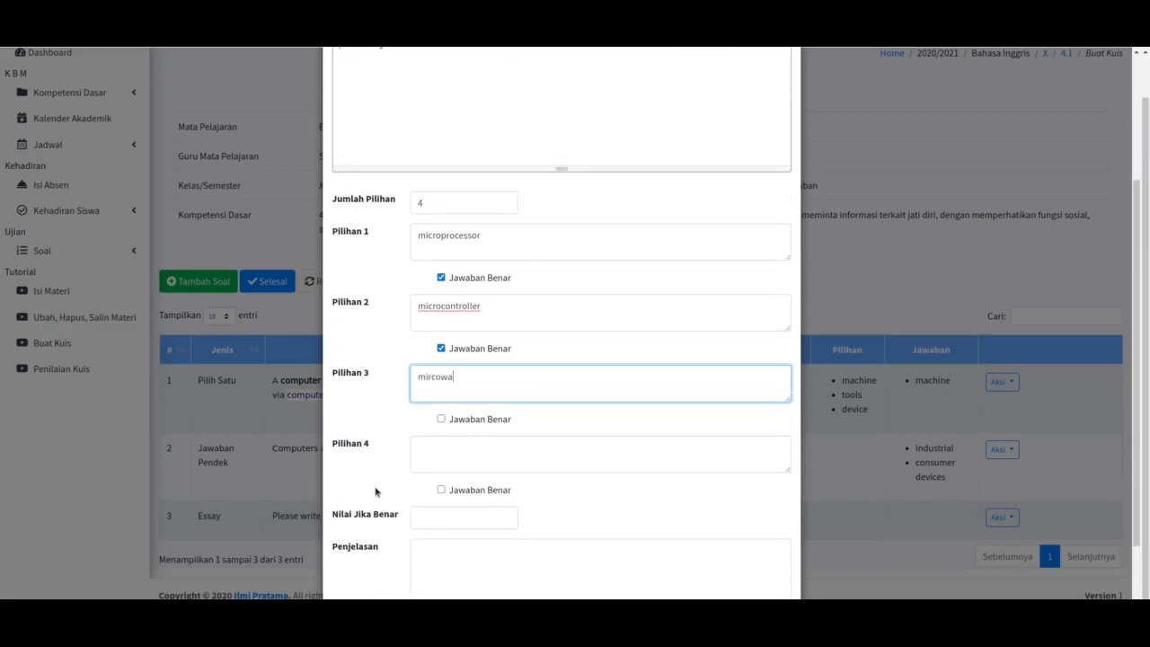
left_click(417, 456)
type("ma")
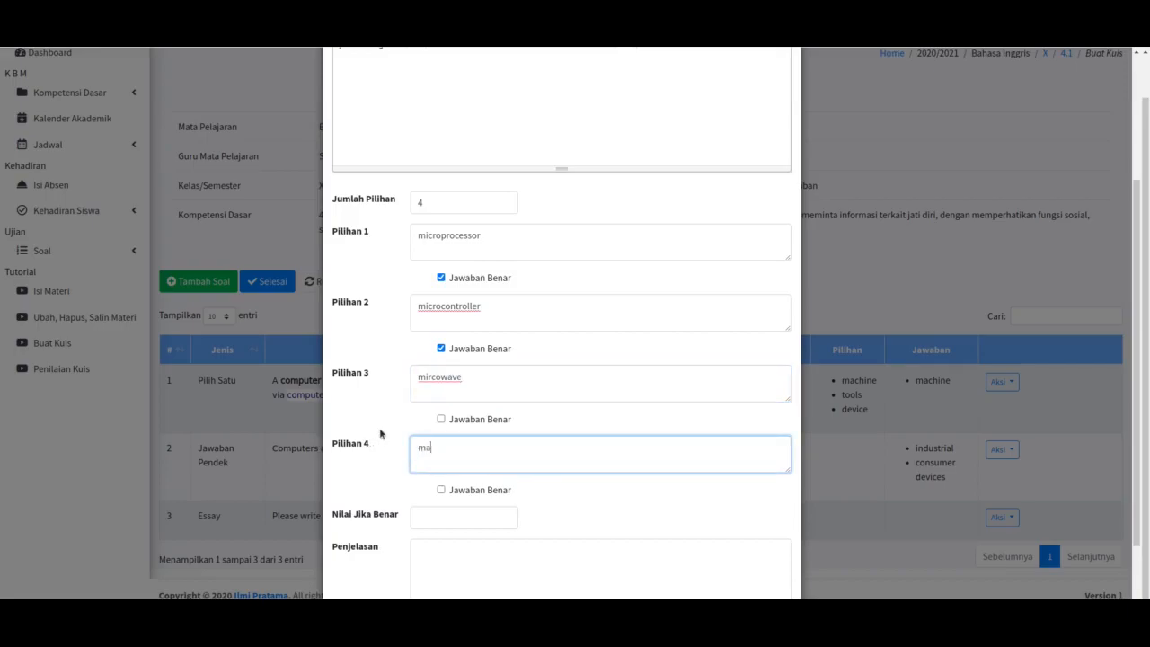
type("croprocessor")
right_click(465, 446)
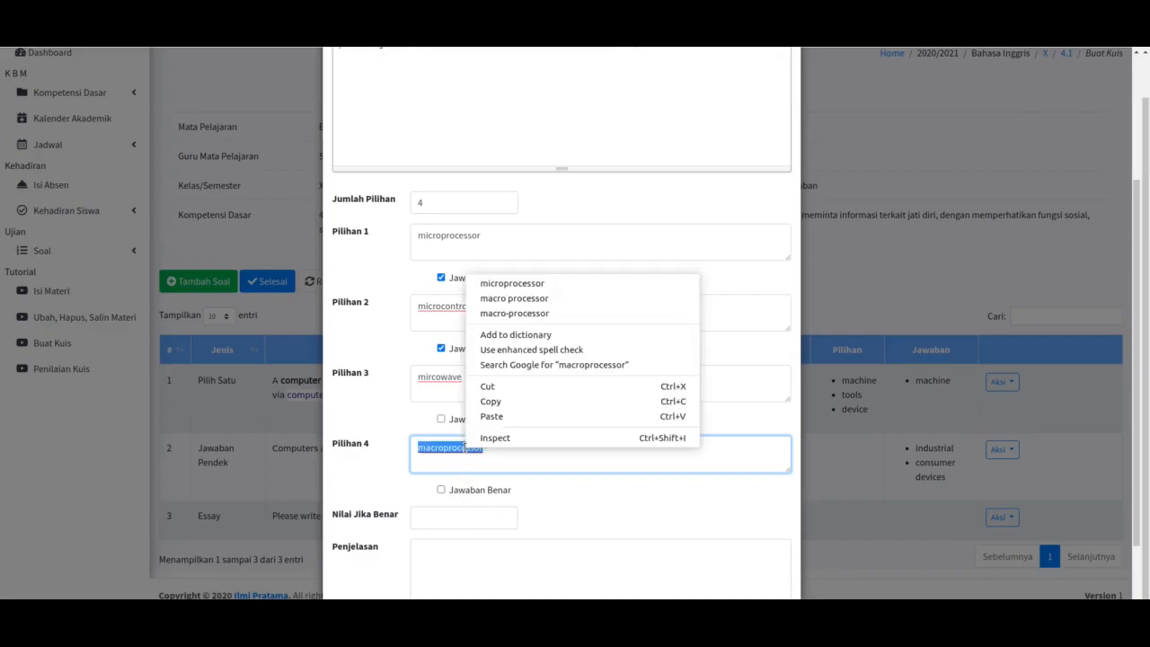
left_click(521, 299)
Step: Set the correct-answer score to 100 and correct the third choice to 'microwave'
left_click(419, 517)
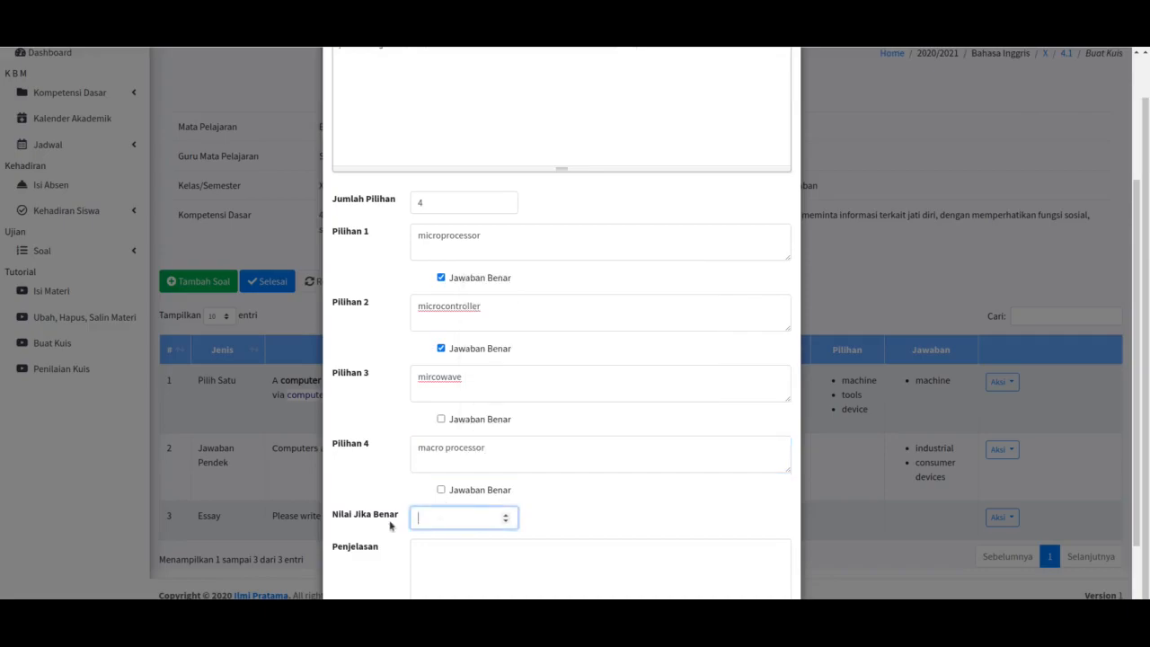
scroll(378, 527, "down", 1)
type("100")
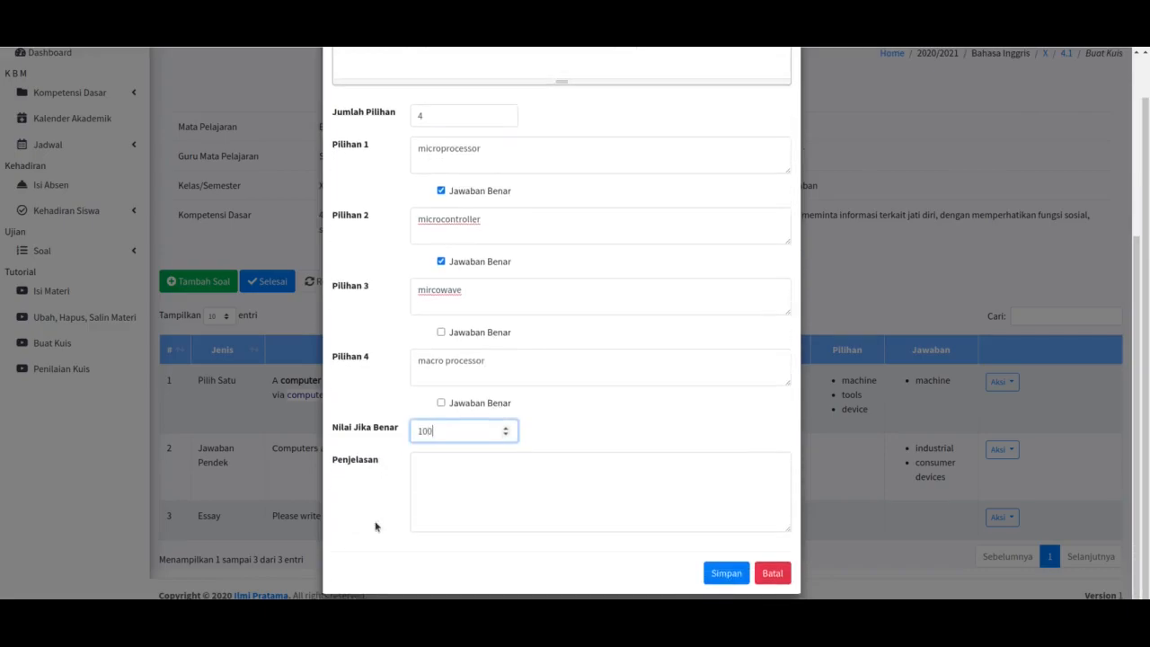
right_click(442, 290)
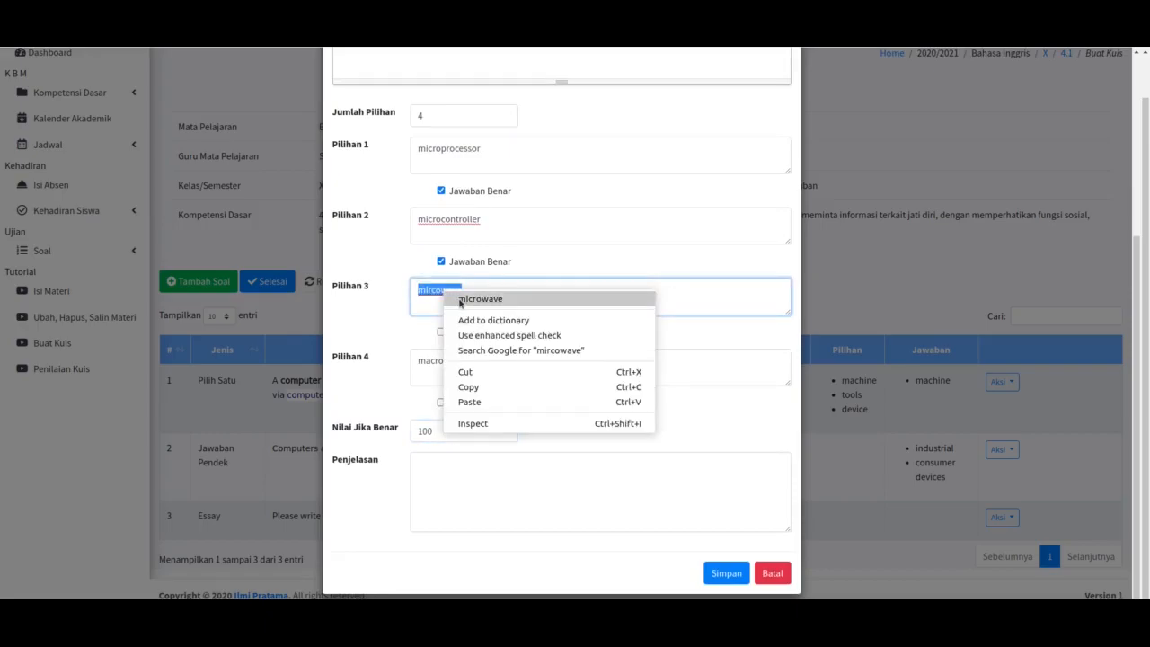
left_click(481, 299)
Step: Change the other choices to 'micro-controller' and 'macro-processor'
left_click(443, 219)
right_click(442, 220)
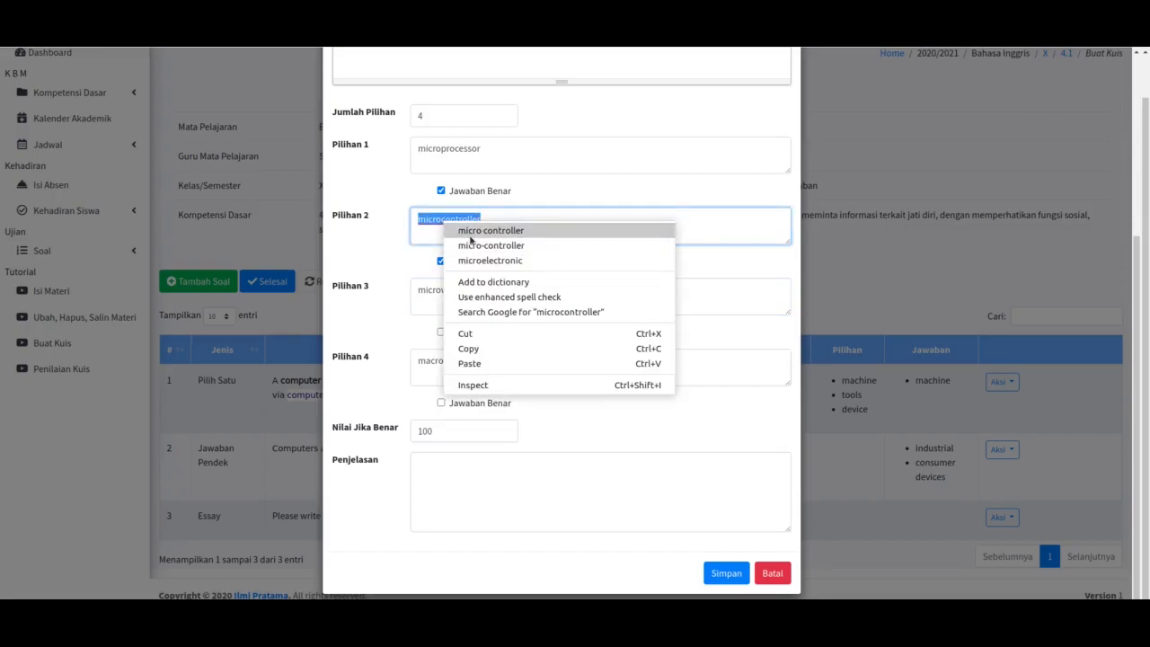
left_click(471, 244)
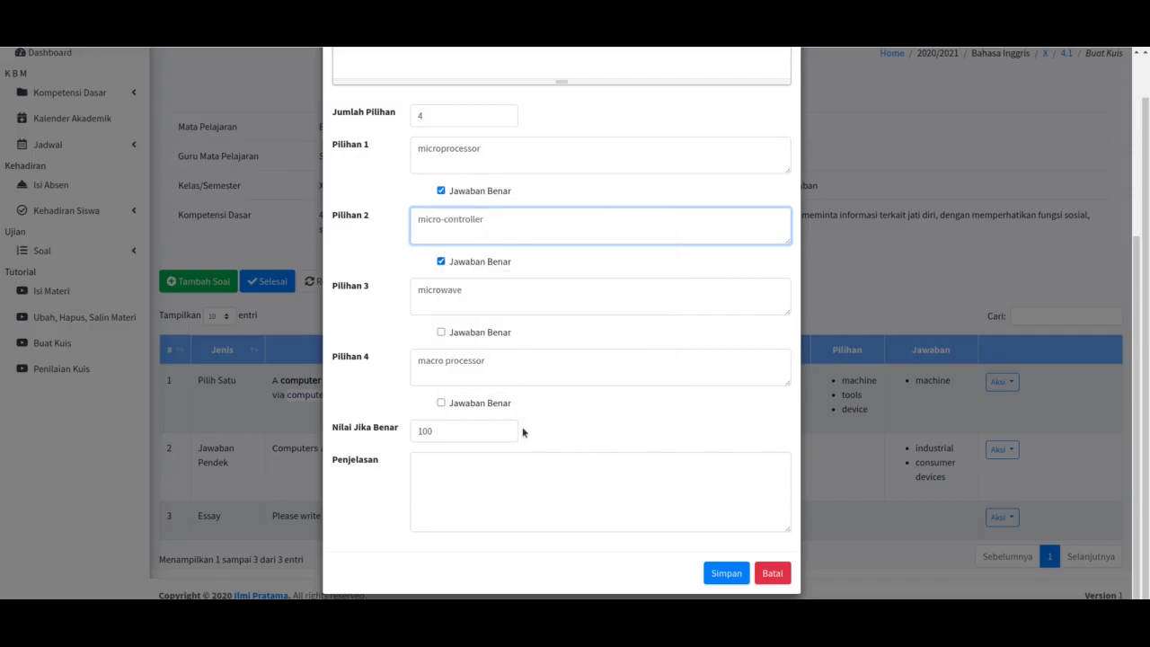
left_click(445, 360)
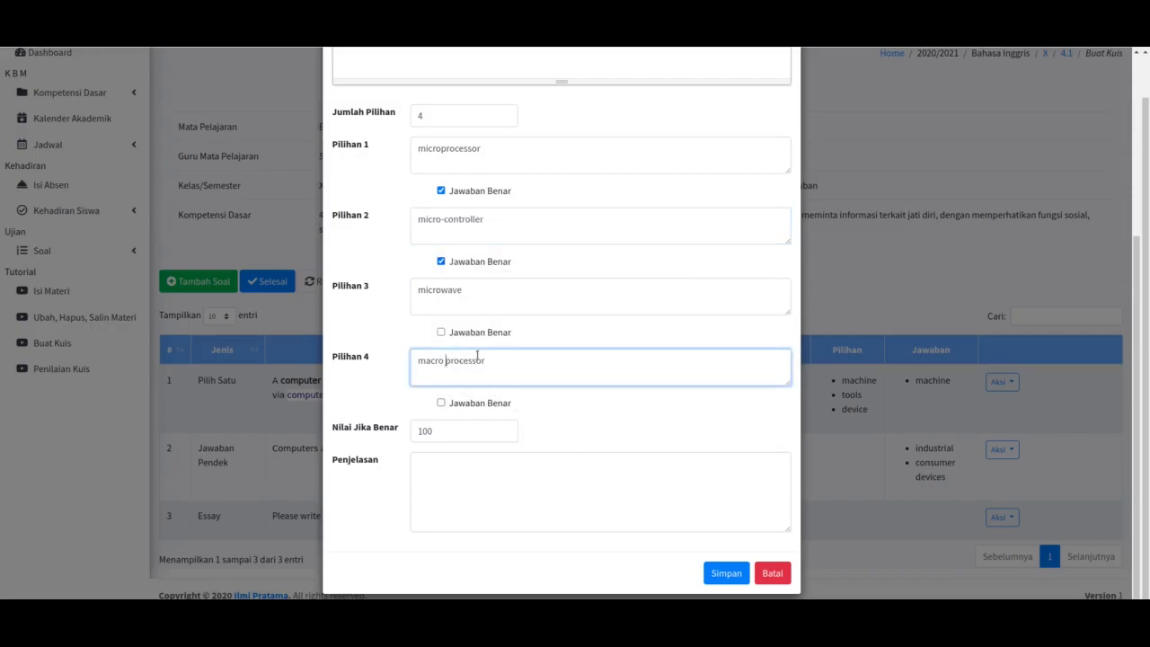
key("BackSpace")
type("-")
Step: Save the Multiple Choice question as row 4 of the quiz
left_click(728, 579)
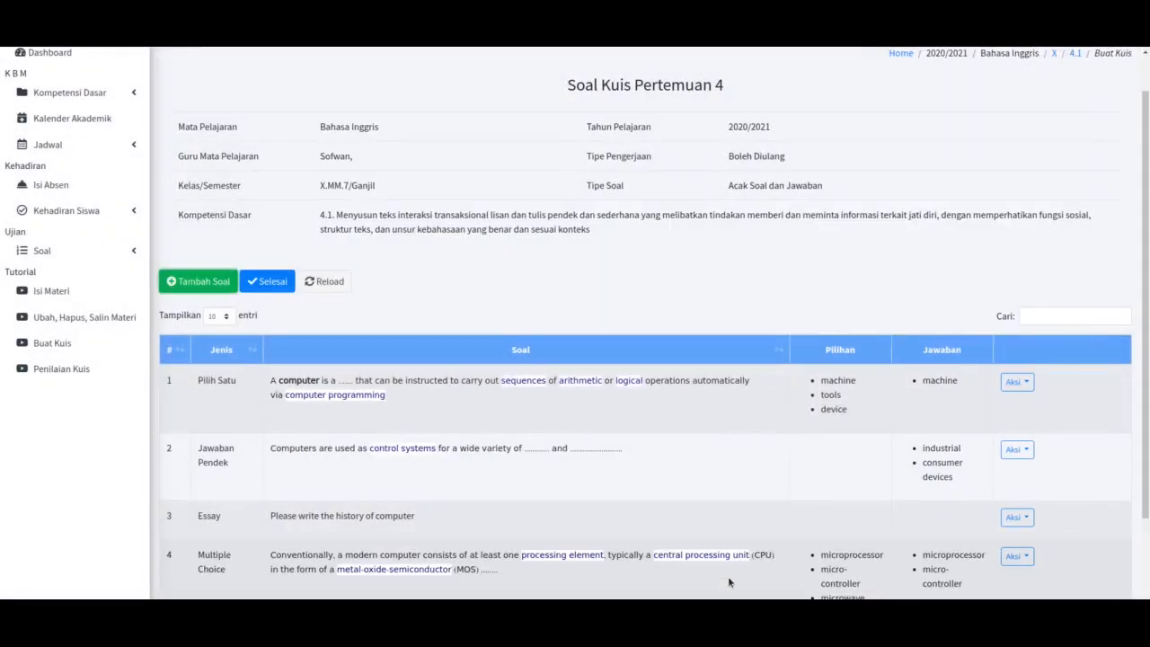
scroll(594, 515, "down", 2)
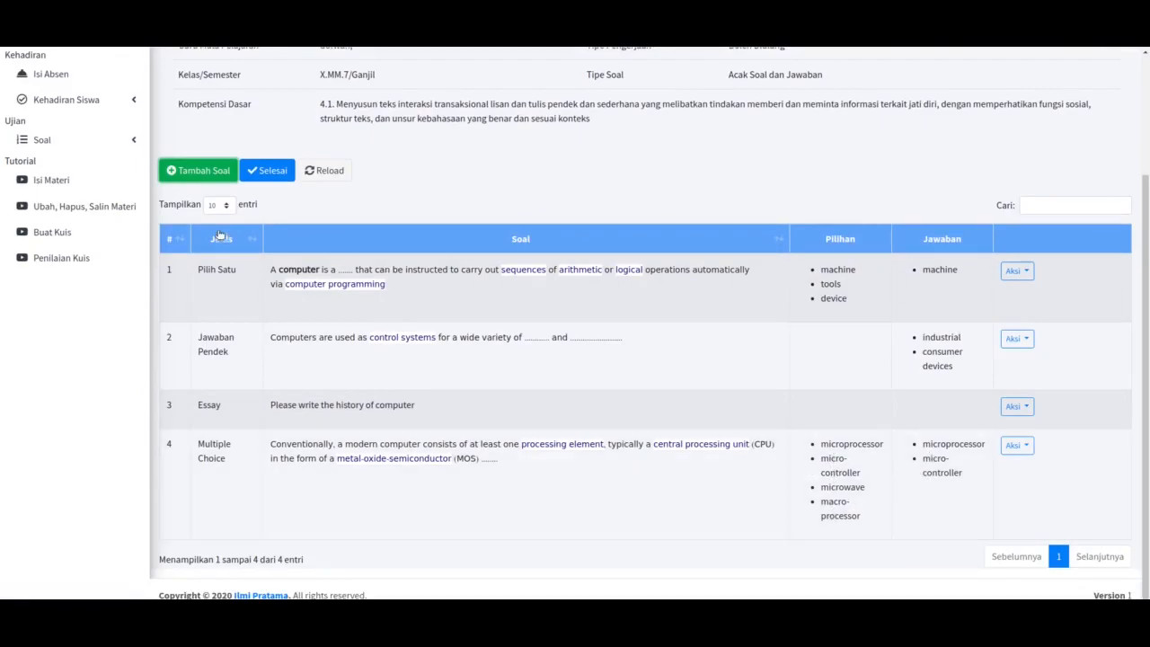
left_click(200, 171)
Step: Make the new question a File type reading 'Please send the picture of computer 1st generation'
left_click(460, 131)
left_click(432, 213)
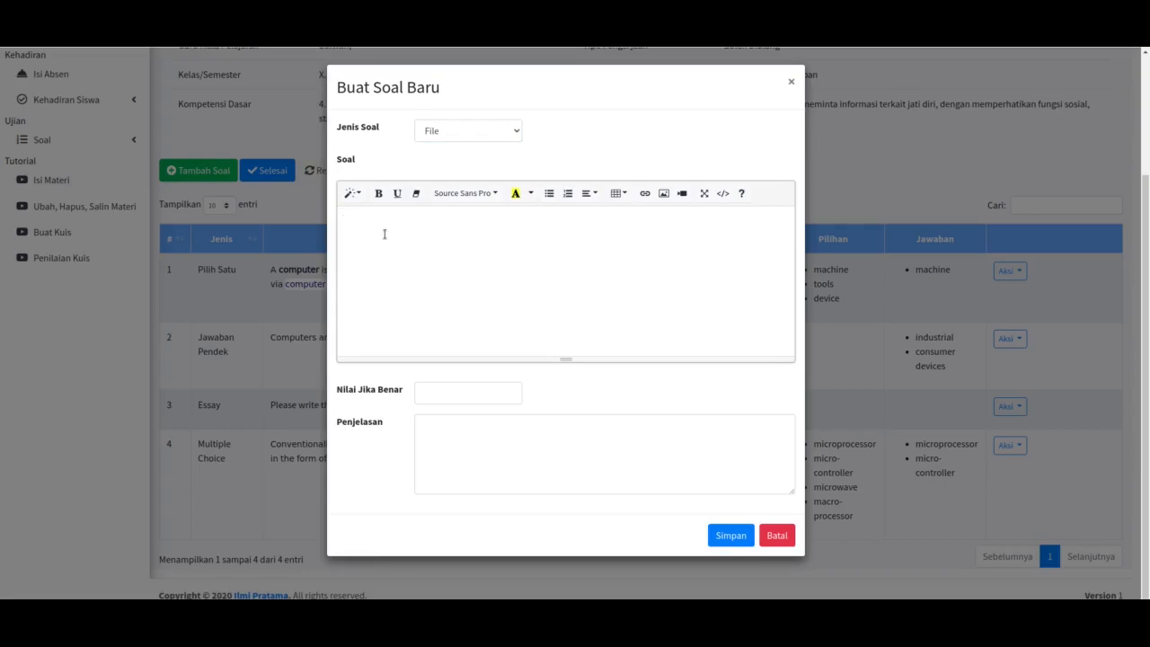
type("ease sen d")
key("BackSpace")
key("BackSpace")
type("d the picture of computer 1st")
key("shift+Left")
key("shift+Left")
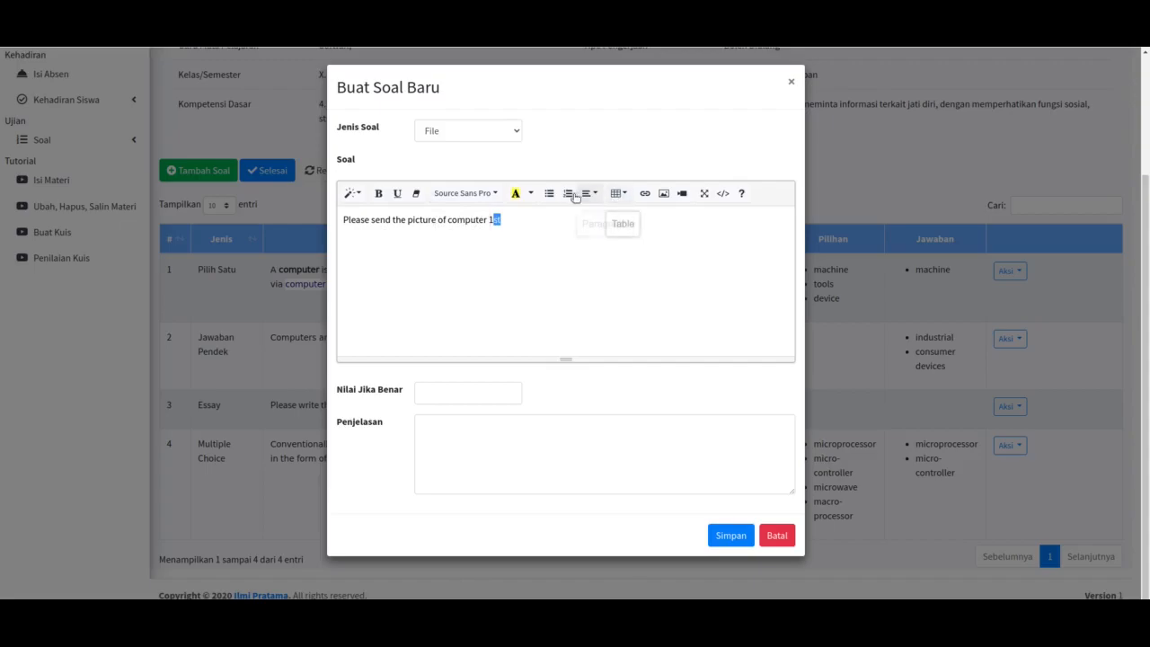
left_click(520, 219)
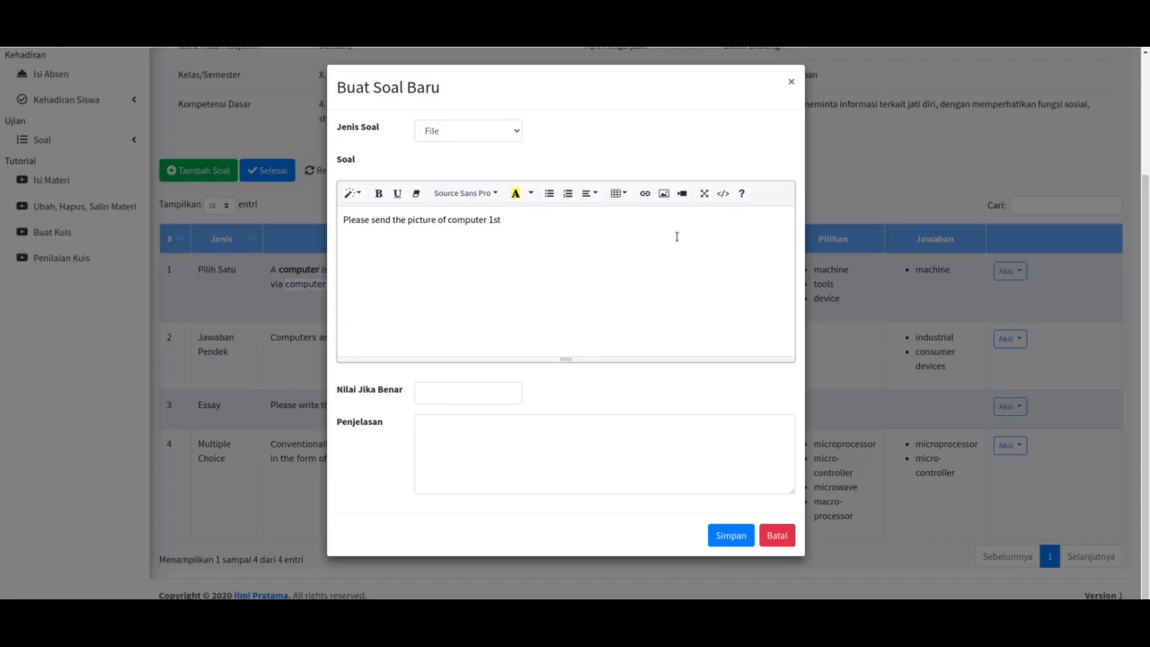
type("generation")
Step: Give the File question 100 points and save it
left_click(461, 392)
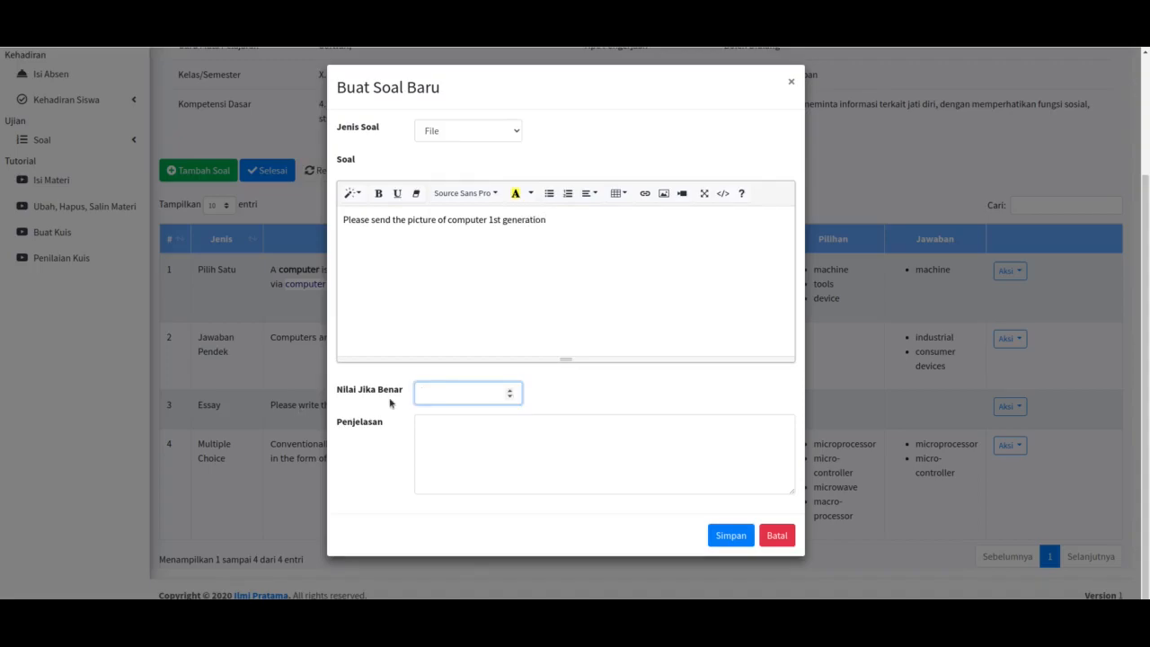
type("100")
left_click(718, 537)
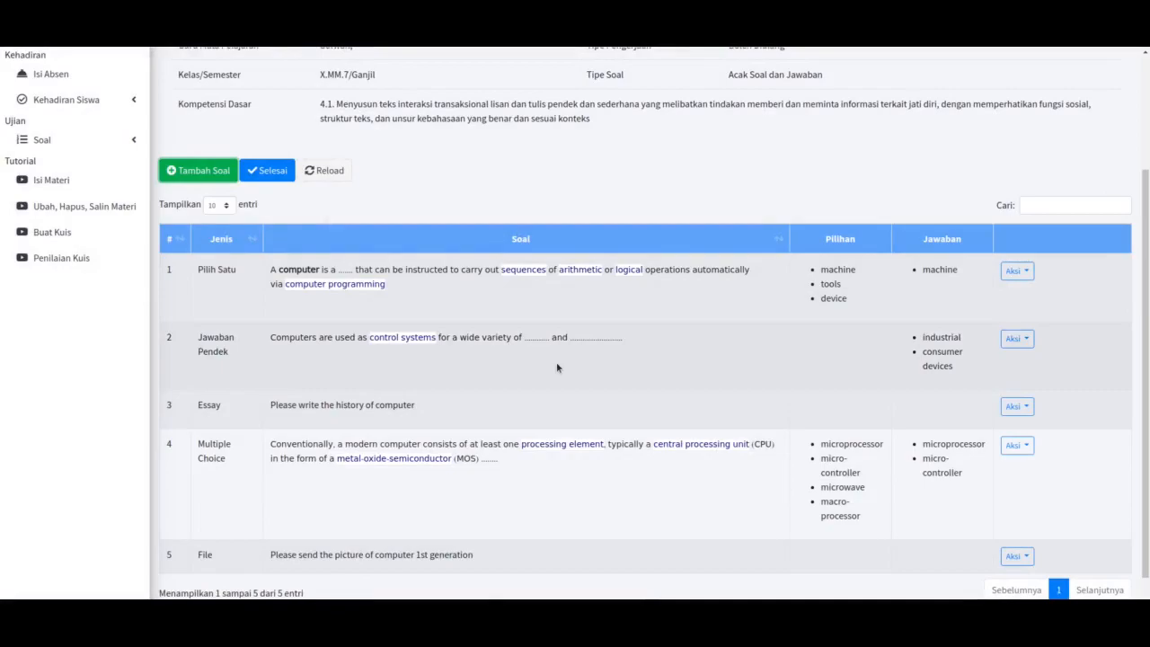
Step: Finish the five-question Pertemuan 4 quiz with Selesai
scroll(556, 364, "up", 3)
scroll(556, 364, "down", 3)
scroll(558, 366, "up", 2)
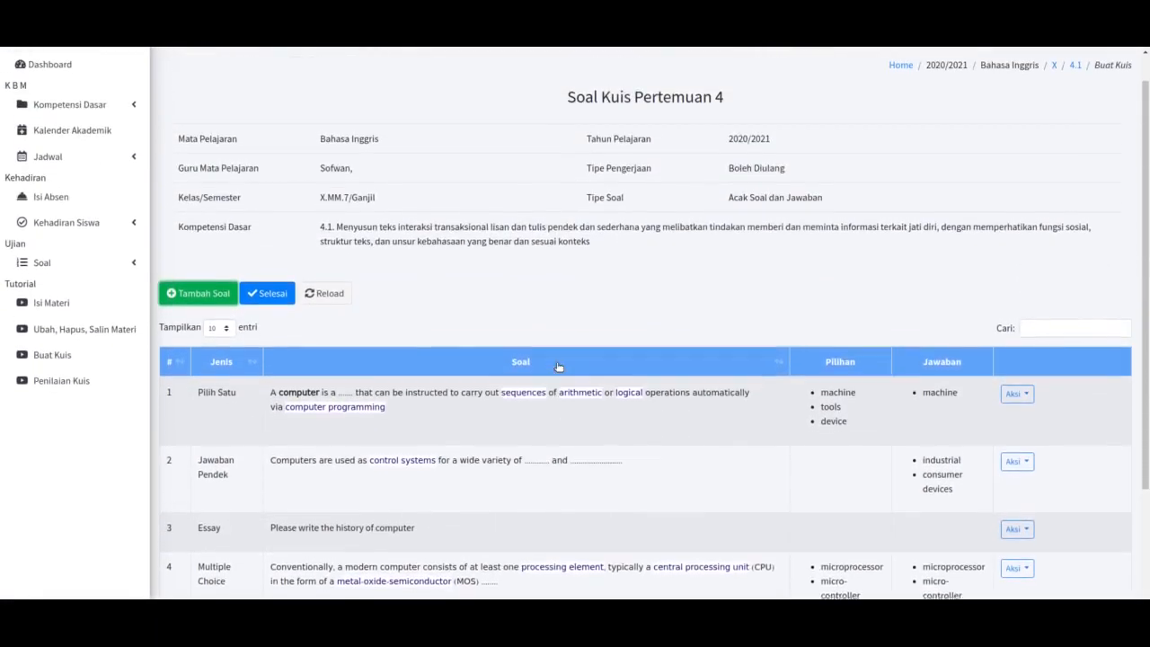
scroll(359, 226, "down", 1)
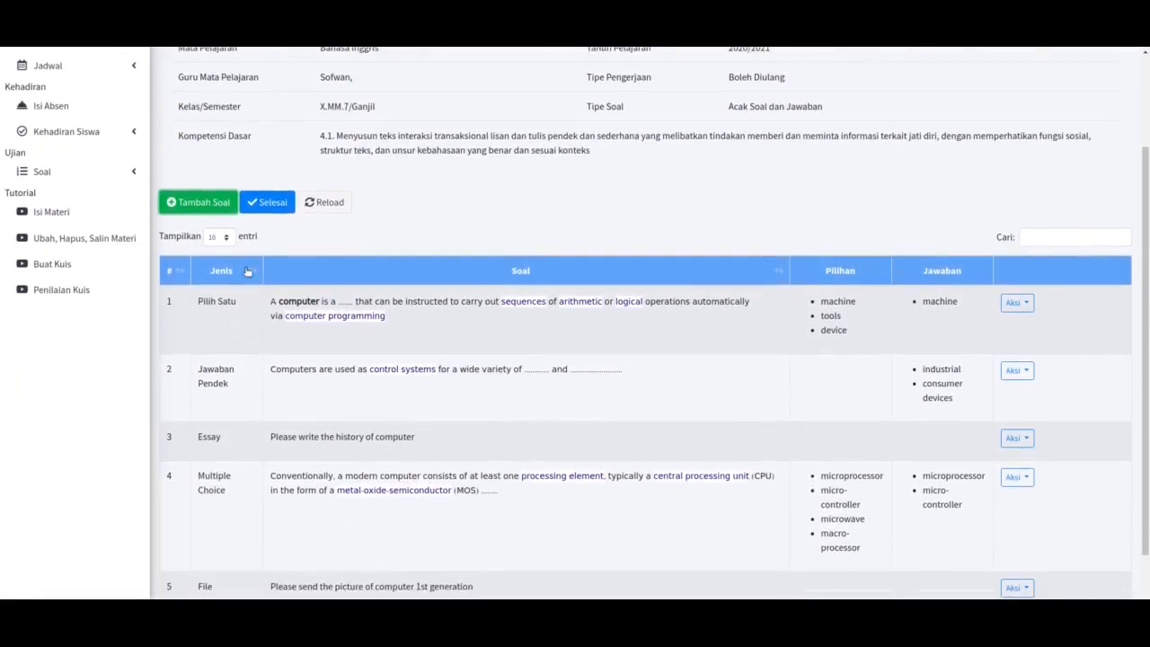
left_click(265, 208)
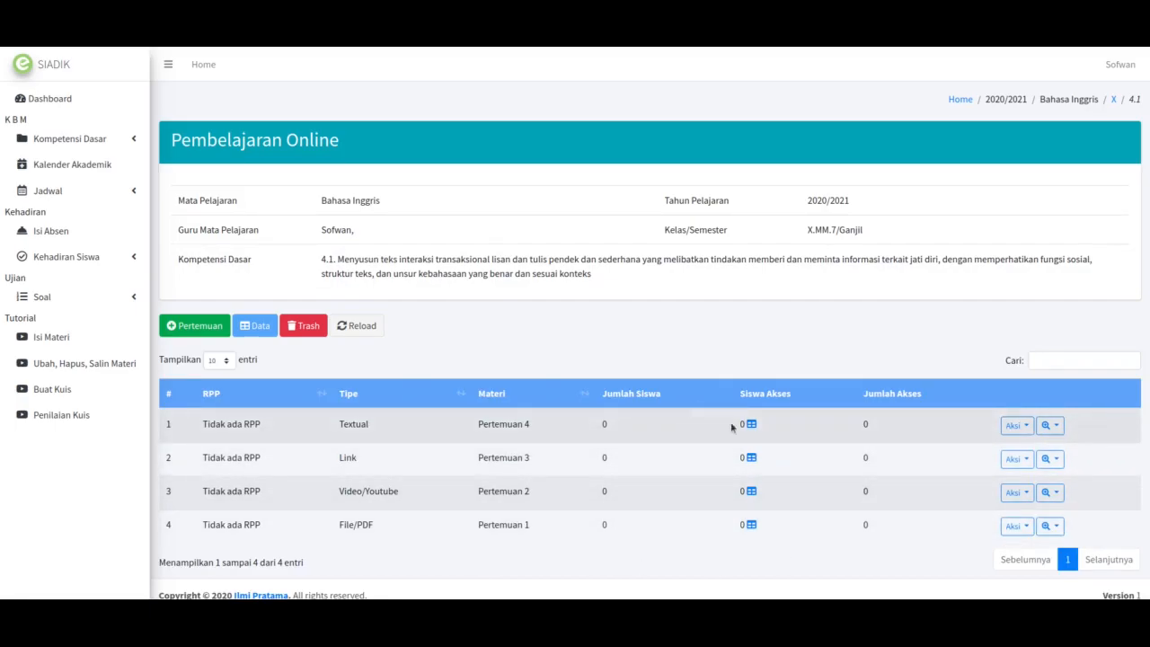
left_click(1050, 425)
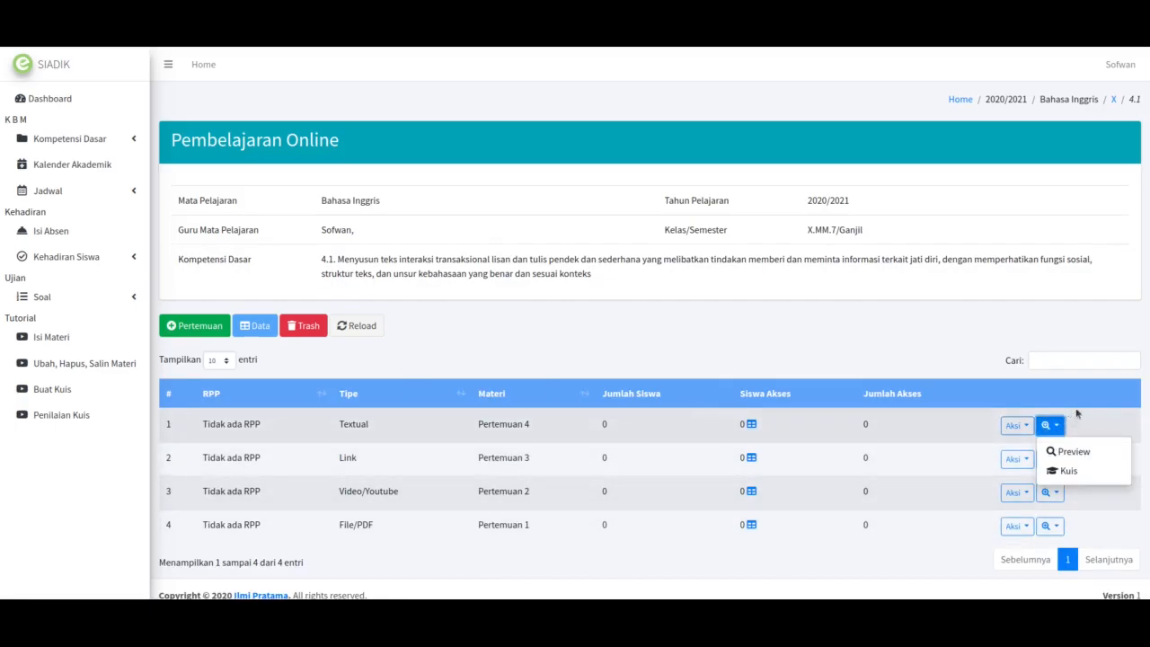
left_click(1098, 453)
scroll(662, 434, "down", 5)
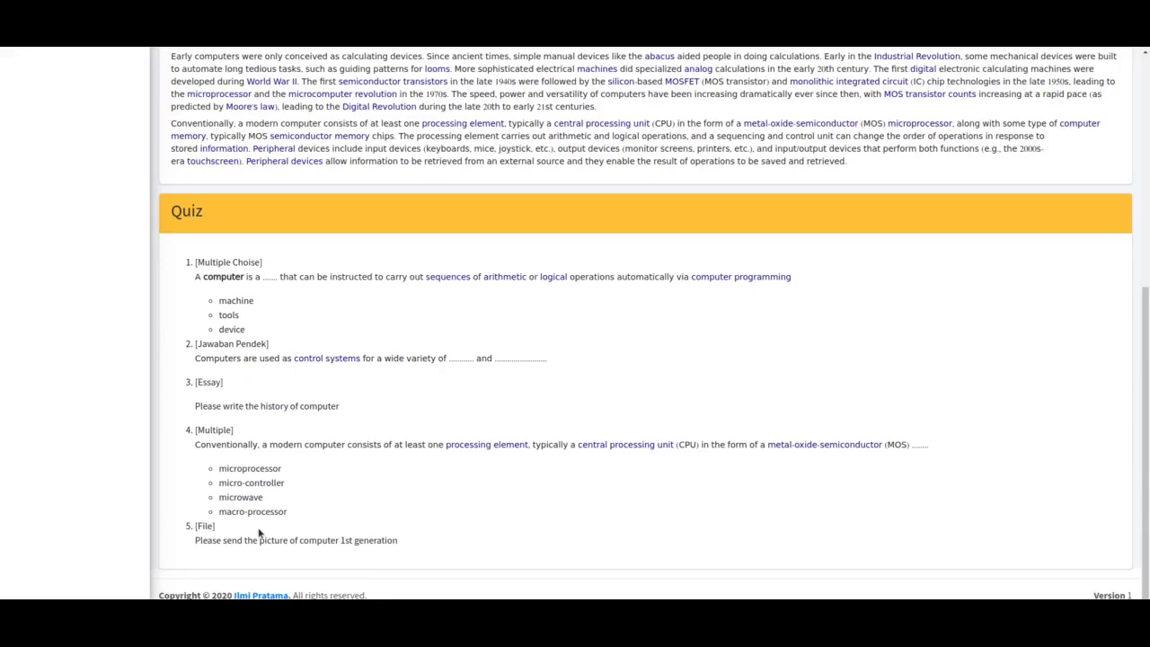
scroll(259, 534, "up", 10)
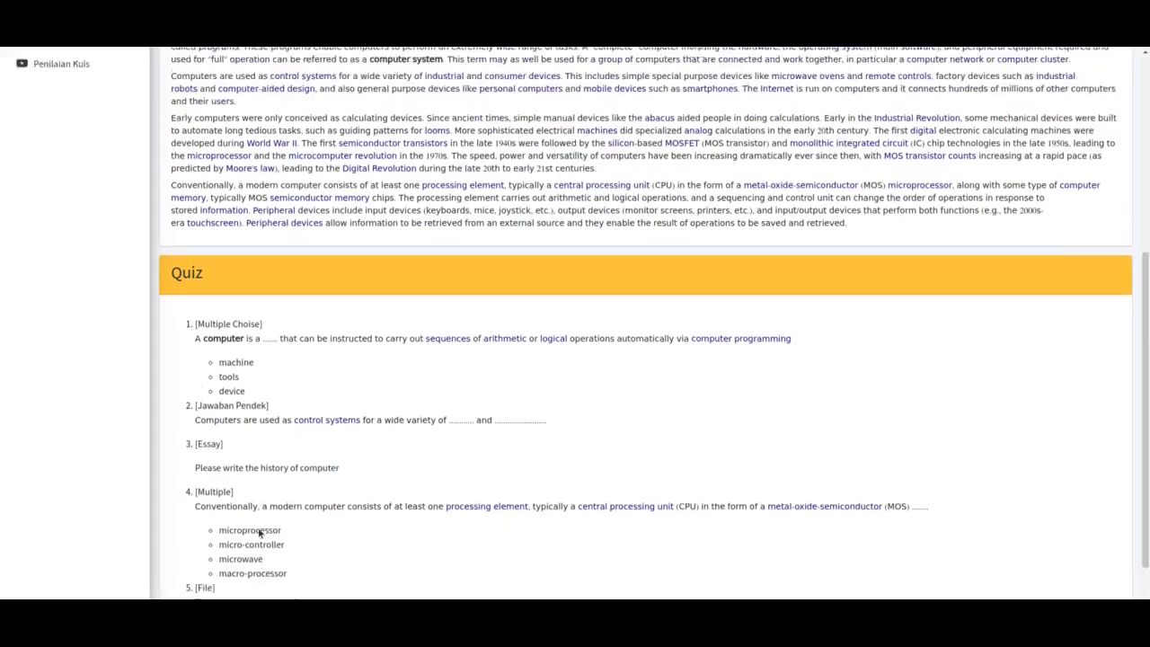
scroll(258, 534, "down", 3)
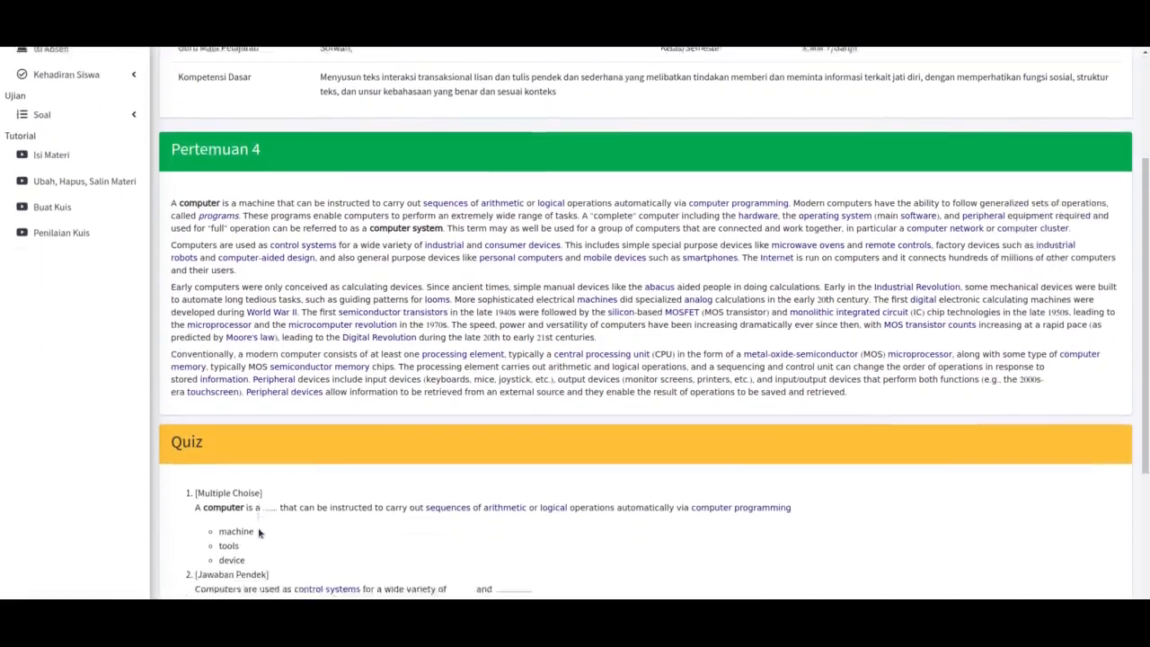
scroll(258, 535, "up", 4)
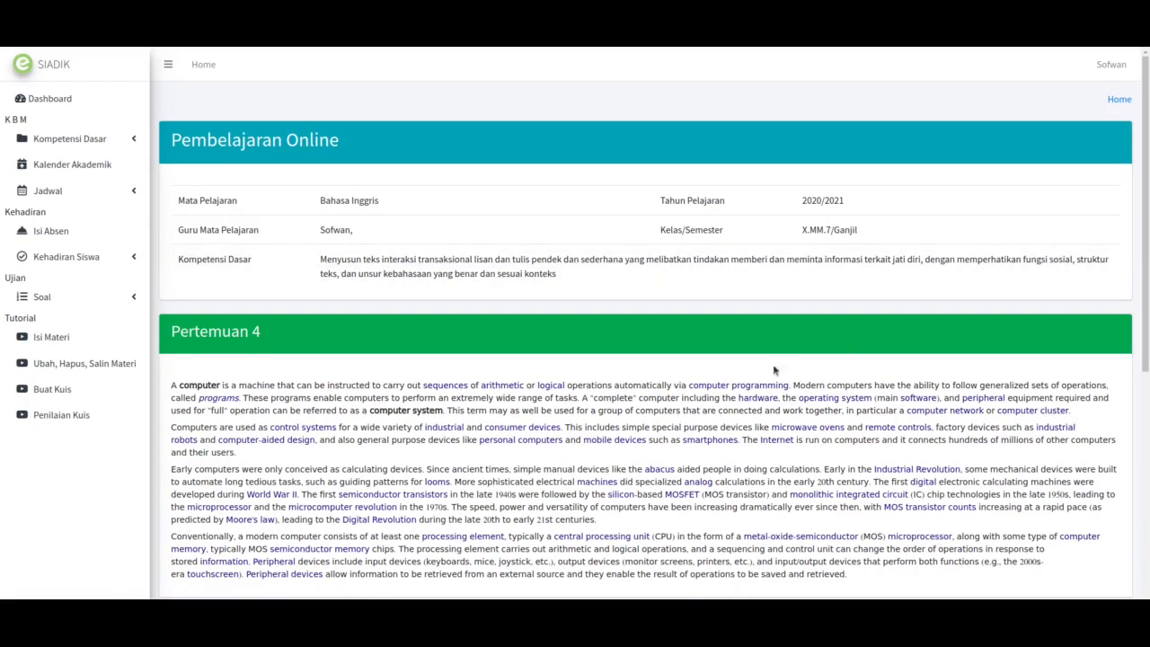
key("ctrl+w")
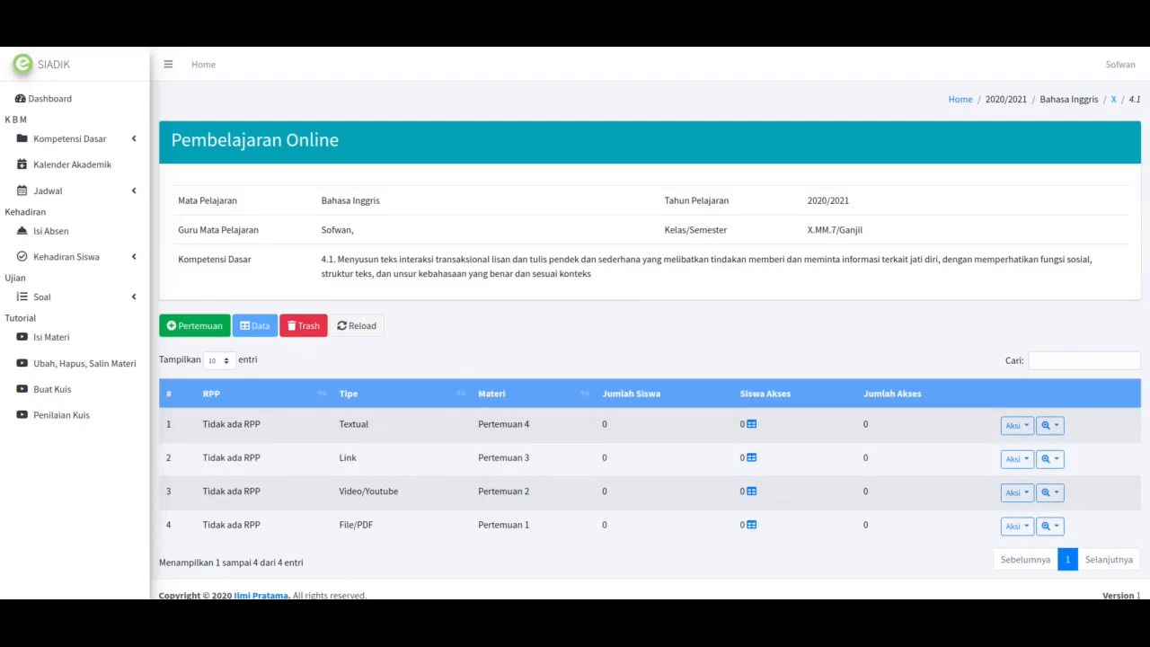
left_click(304, 617)
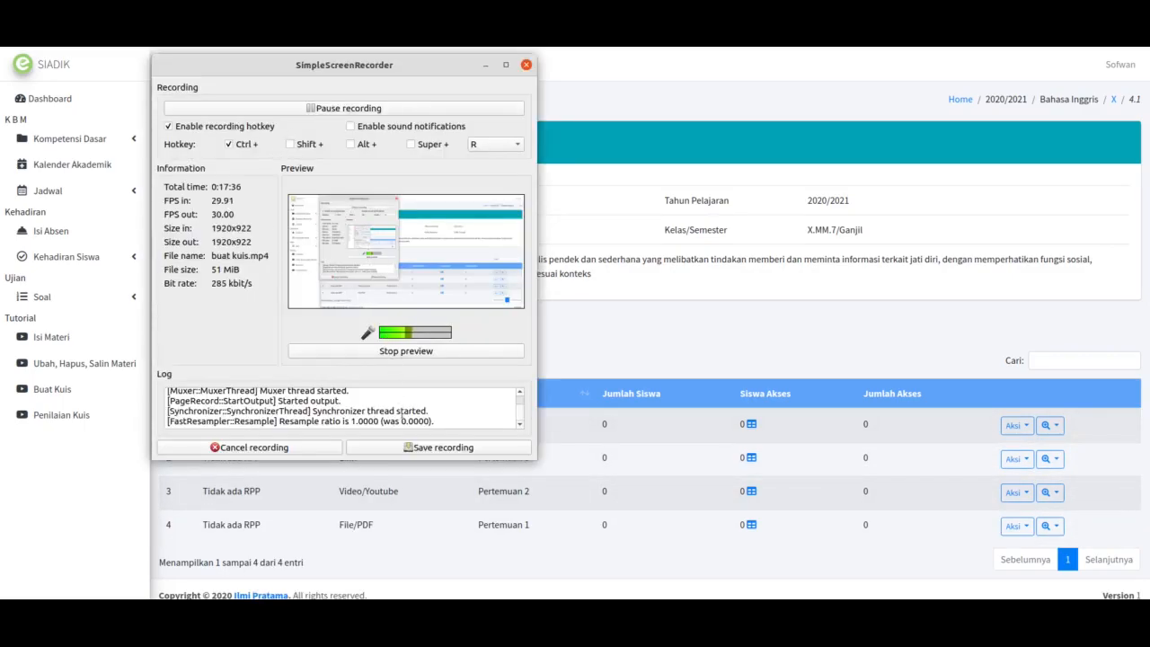